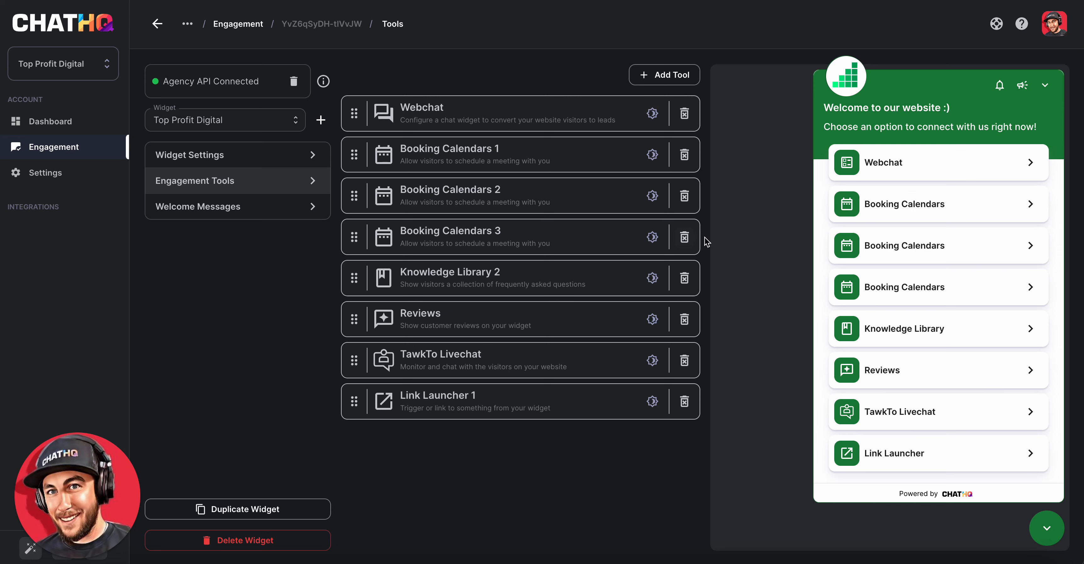
- Remove the Booking Calendars 3 and Booking Calendars 2 tools from the widget's engagement tools
{"action": "left_click", "coordinate": [685, 237]}
{"action": "left_click", "coordinate": [654, 318]}
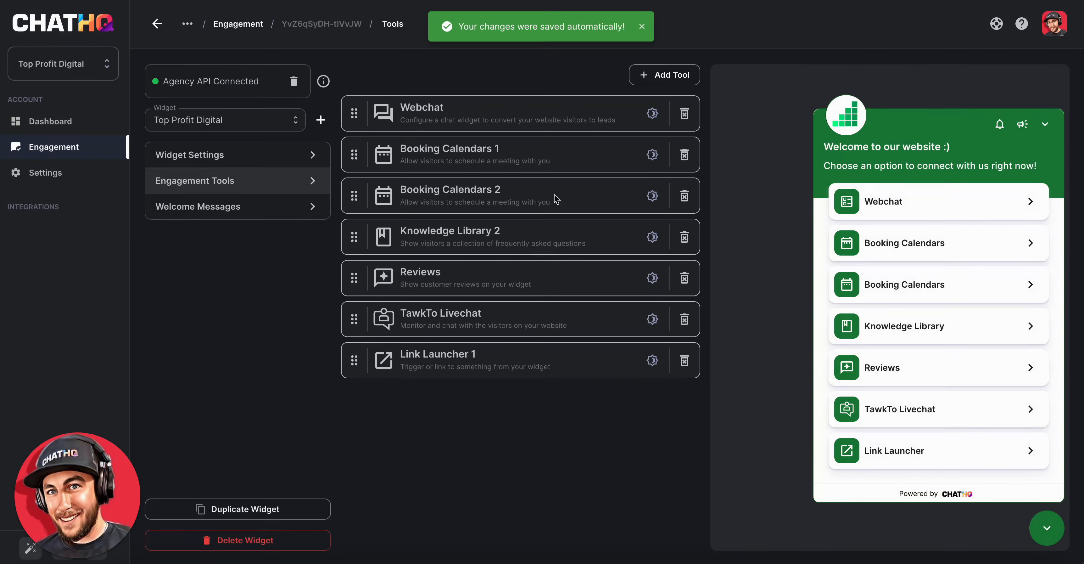
{"action": "left_click", "coordinate": [686, 200]}
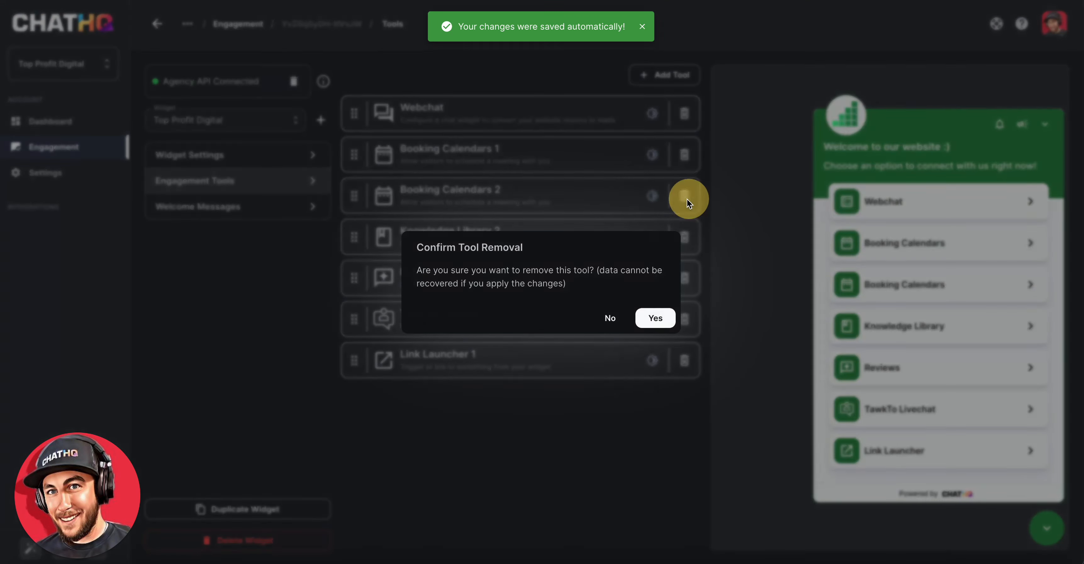
{"action": "left_click", "coordinate": [651, 322]}
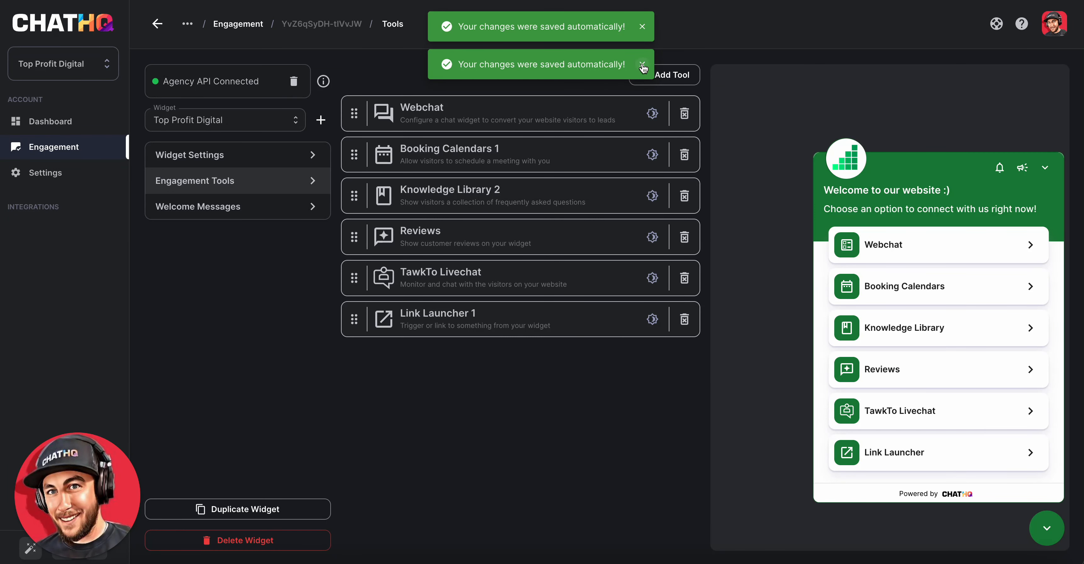
{"action": "left_click", "coordinate": [642, 65]}
{"action": "left_click", "coordinate": [642, 27]}
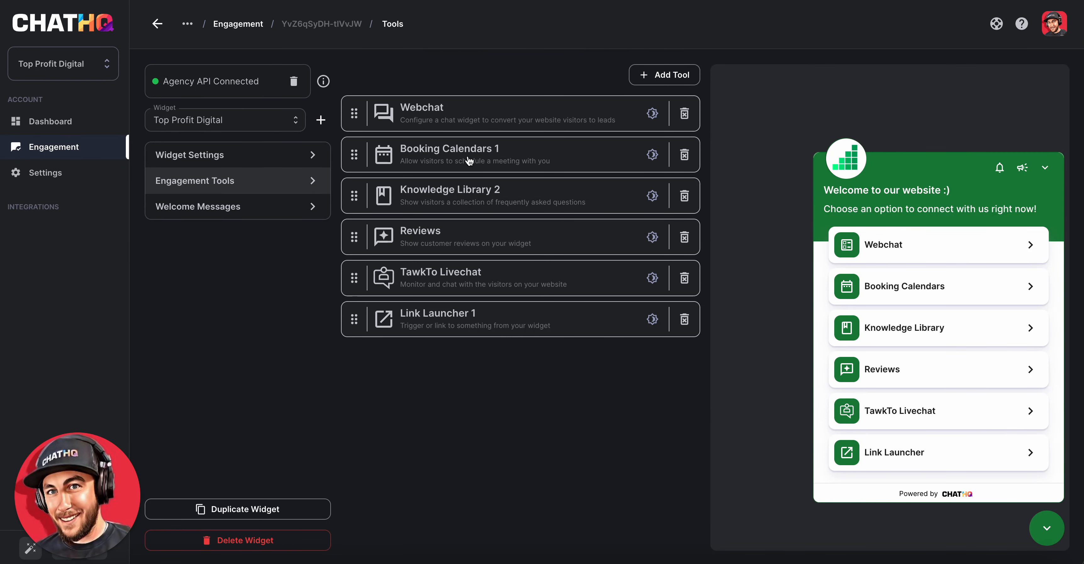
{"action": "left_click", "coordinate": [487, 159]}
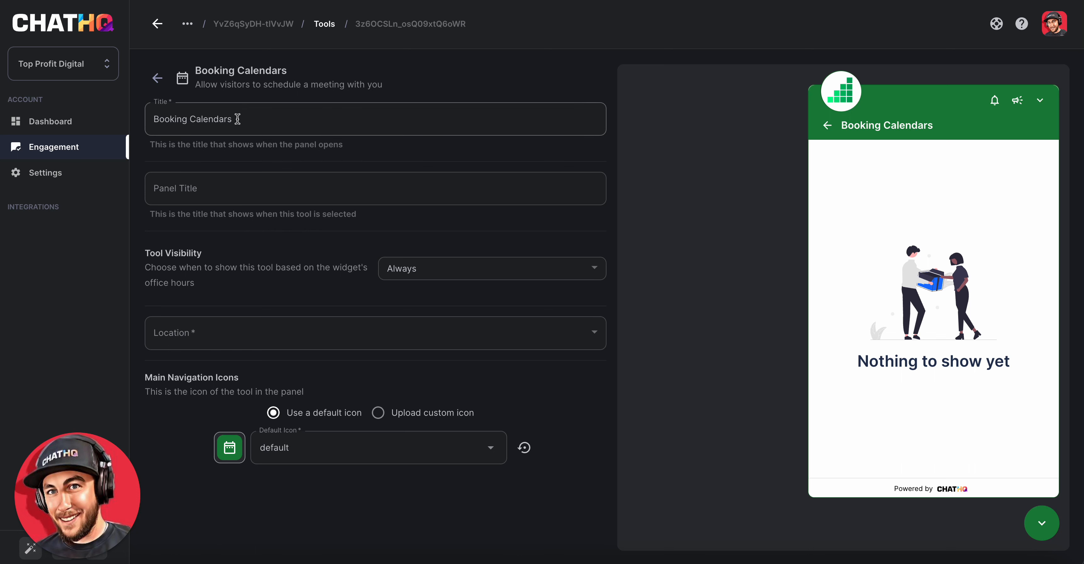
{"action": "left_click_drag", "start_coordinate": [238, 120], "coordinate": [138, 117]}
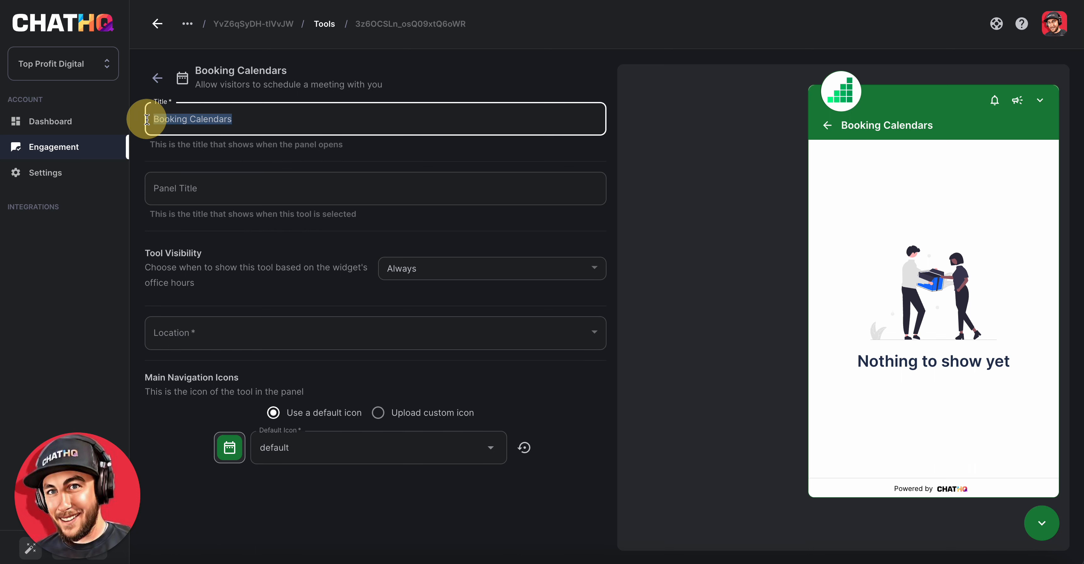
{"action": "left_click", "coordinate": [227, 120]}
{"action": "left_click", "coordinate": [157, 78]}
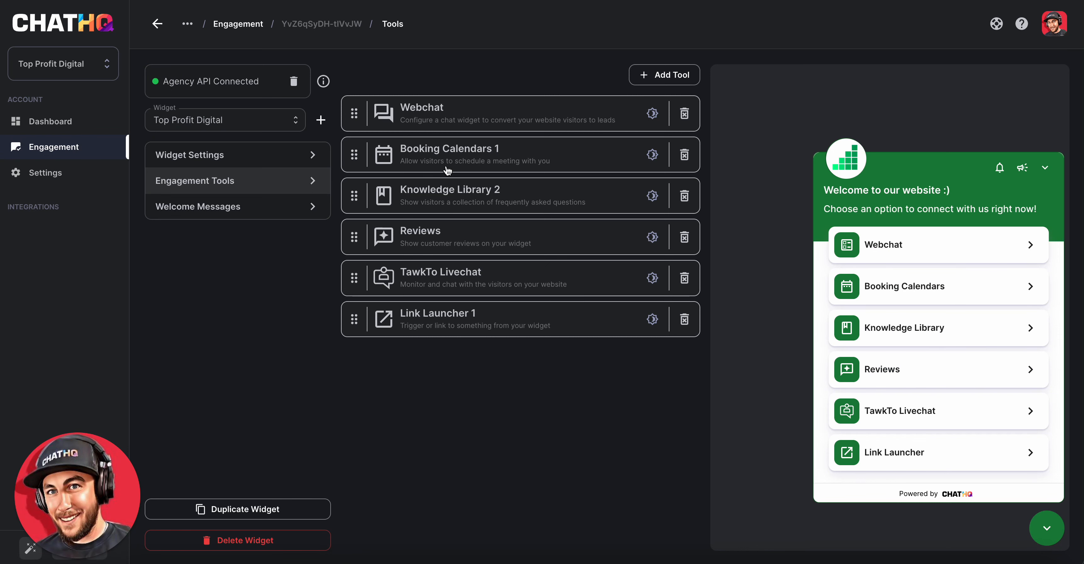
- Open the Booking Calendars 1 tool and change its title to "Schedule a call today!", then try applying
{"action": "left_click", "coordinate": [462, 169]}
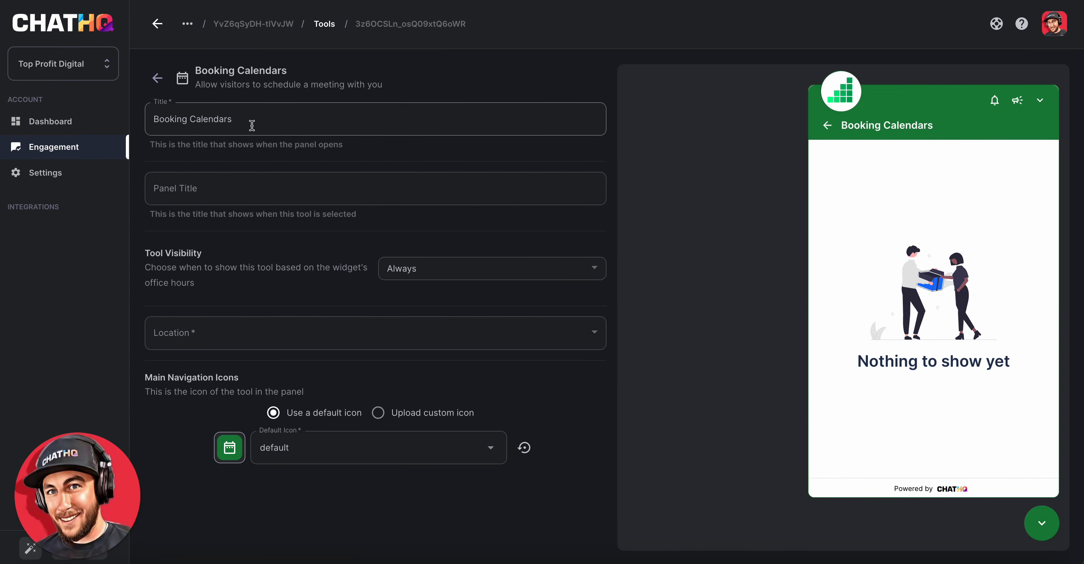
{"action": "triple_click", "coordinate": [252, 126]}
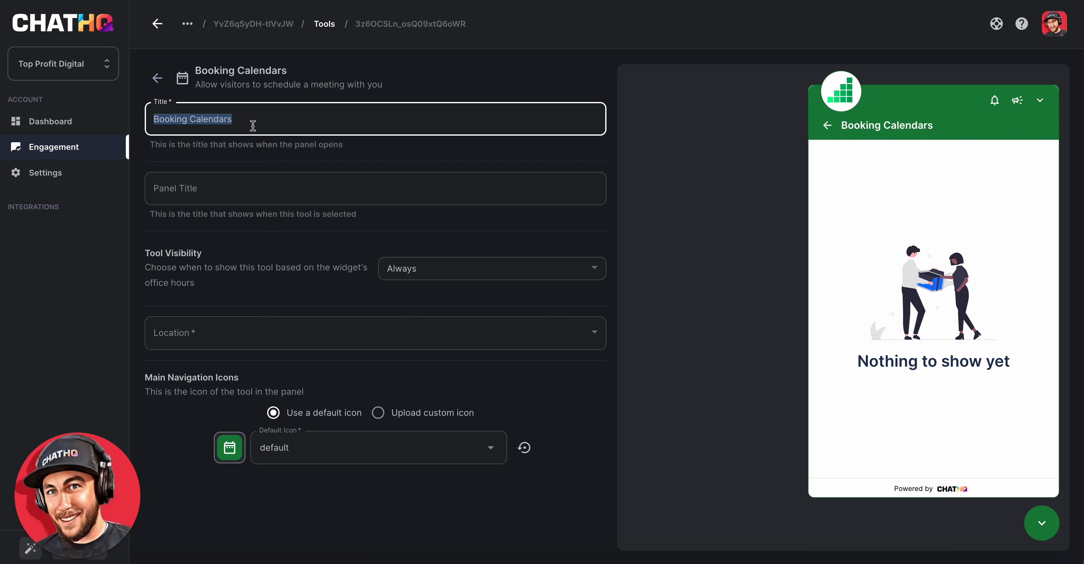
{"action": "type", "text": "Schedule a call today!"}
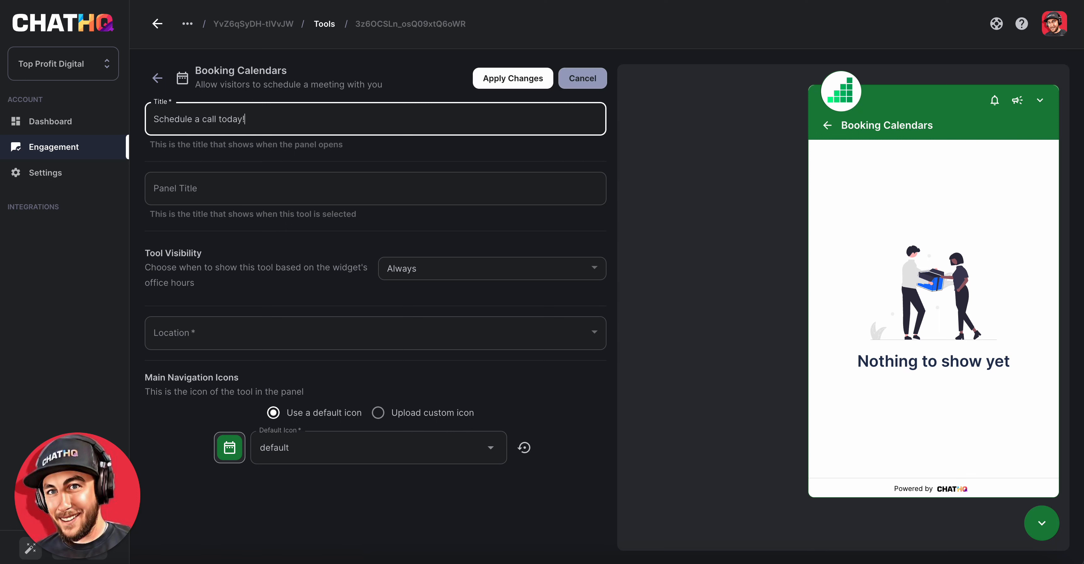
{"action": "left_click", "coordinate": [511, 78]}
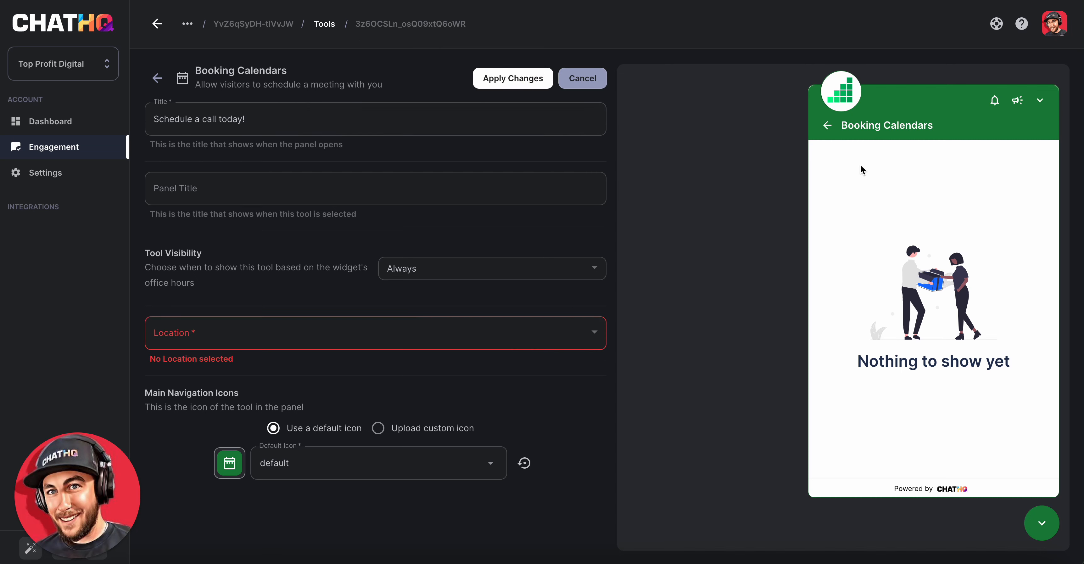
- Set the tool's location to ChatHQ
{"action": "left_click", "coordinate": [449, 329]}
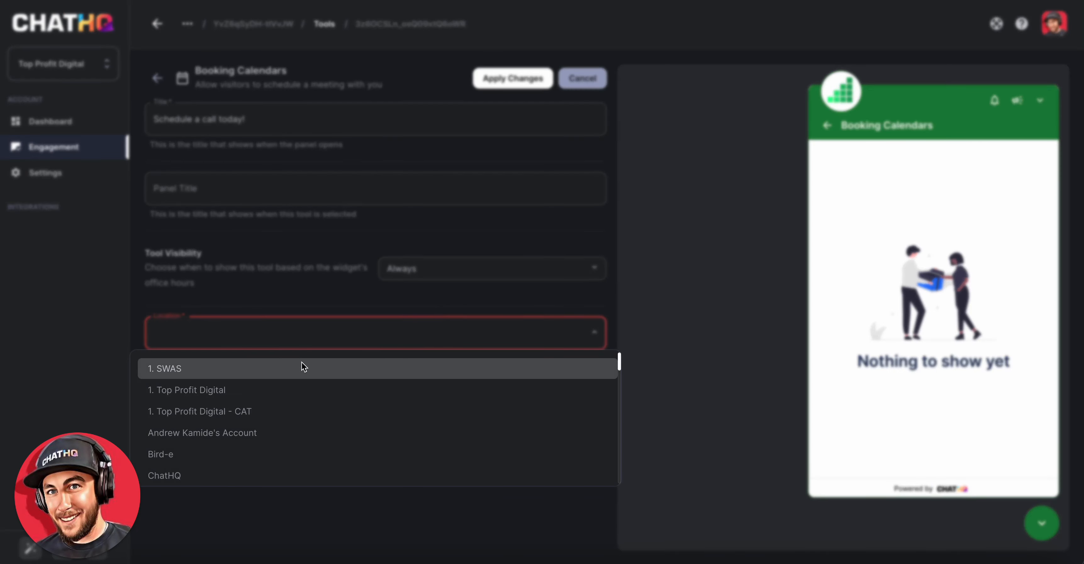
{"action": "left_click", "coordinate": [249, 475]}
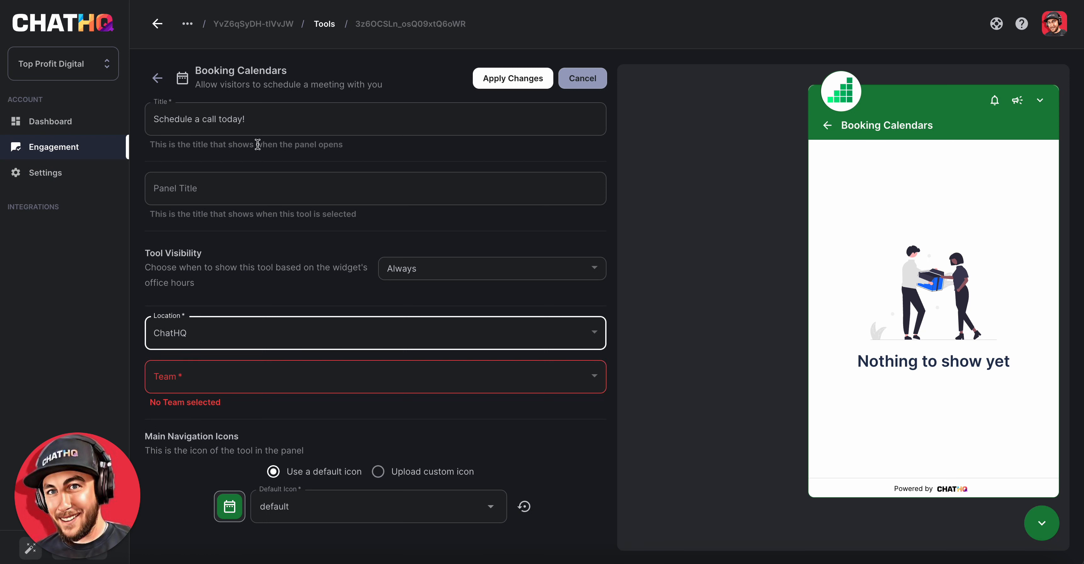
- Copy the title and paste it as the Panel Title "Schedule a call today!"
{"action": "left_click_drag", "start_coordinate": [255, 119], "coordinate": [152, 118]}
{"action": "key", "text": "ctrl+c"}
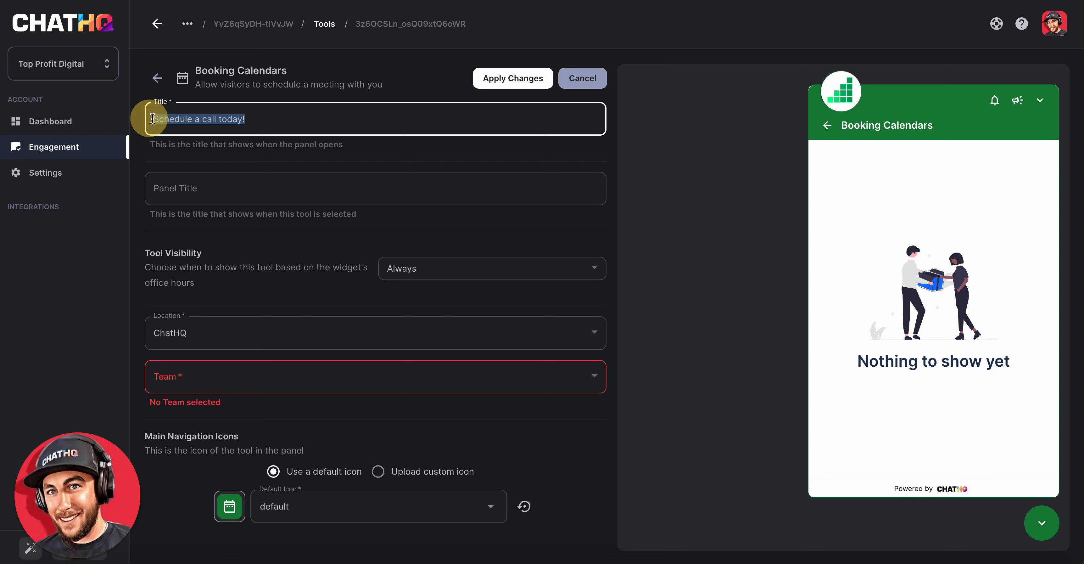
{"action": "left_click", "coordinate": [267, 185]}
{"action": "key", "text": "ctrl+v"}
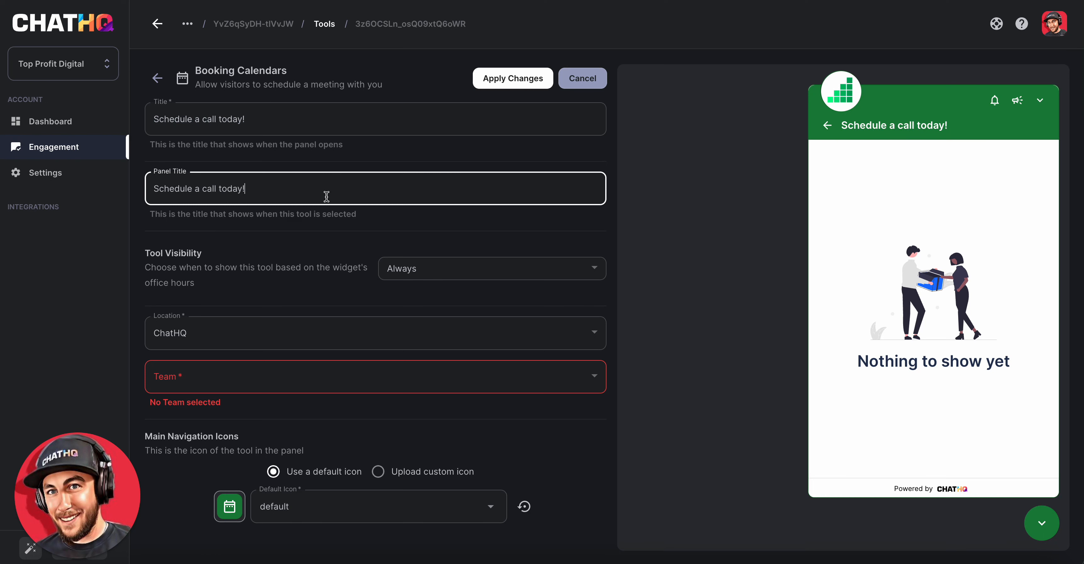
{"action": "key", "text": "ctrl+a"}
{"action": "key", "text": "BackSpace"}
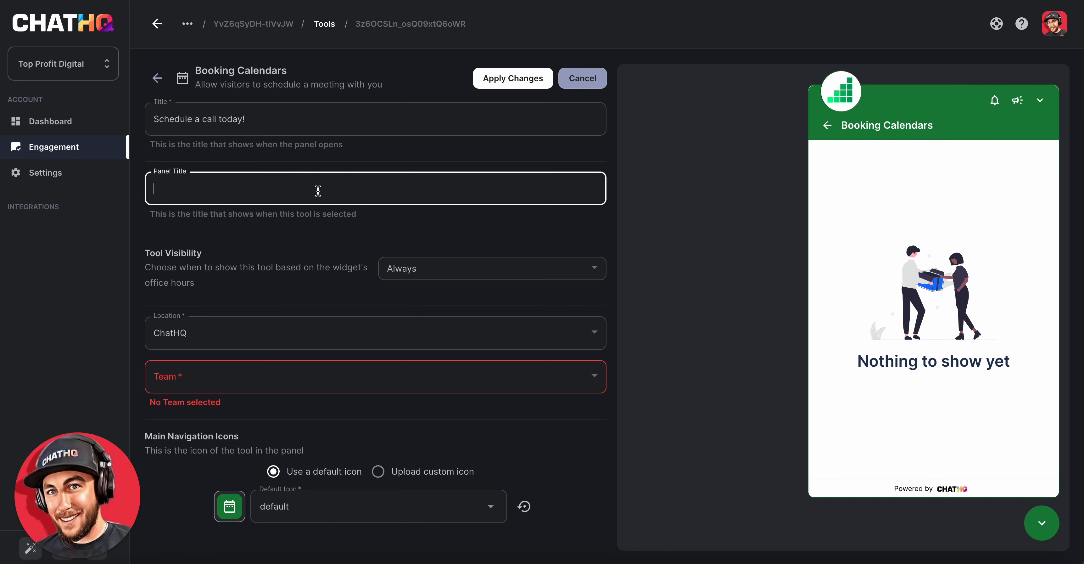
{"action": "key", "text": "ctrl+v"}
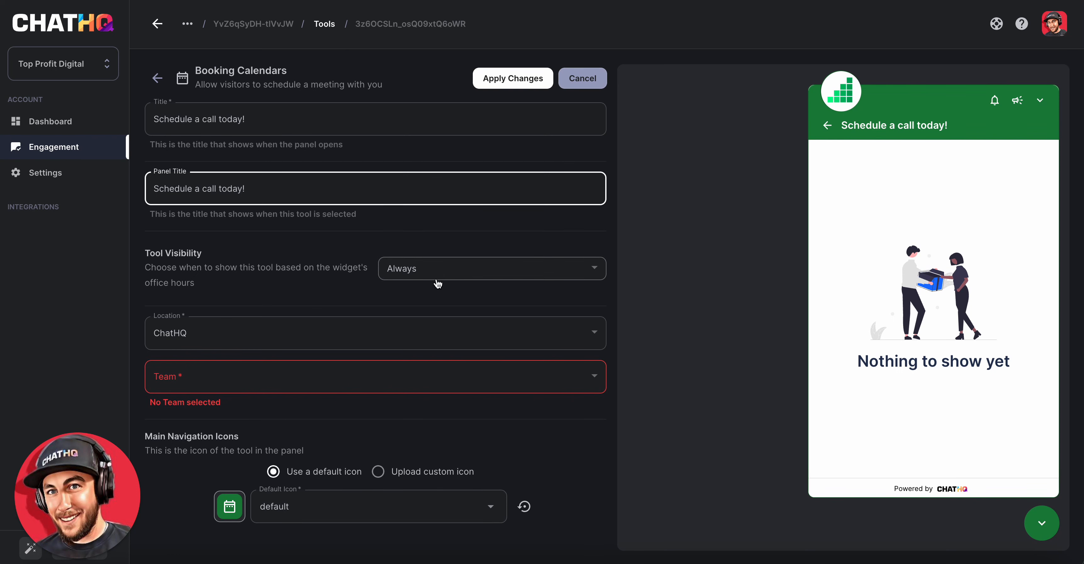
{"action": "left_click", "coordinate": [456, 274]}
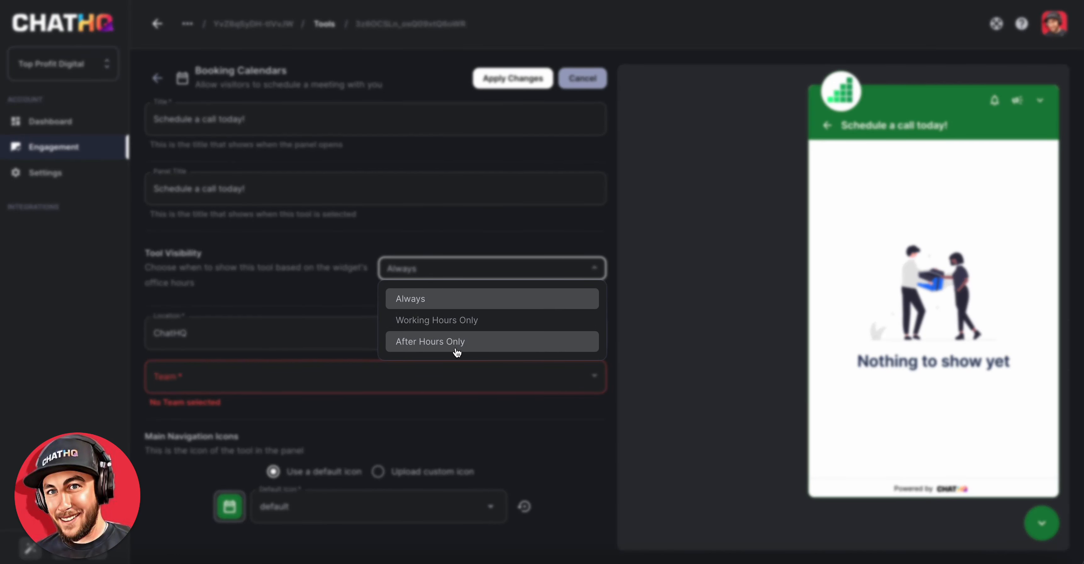
{"action": "left_click", "coordinate": [315, 264]}
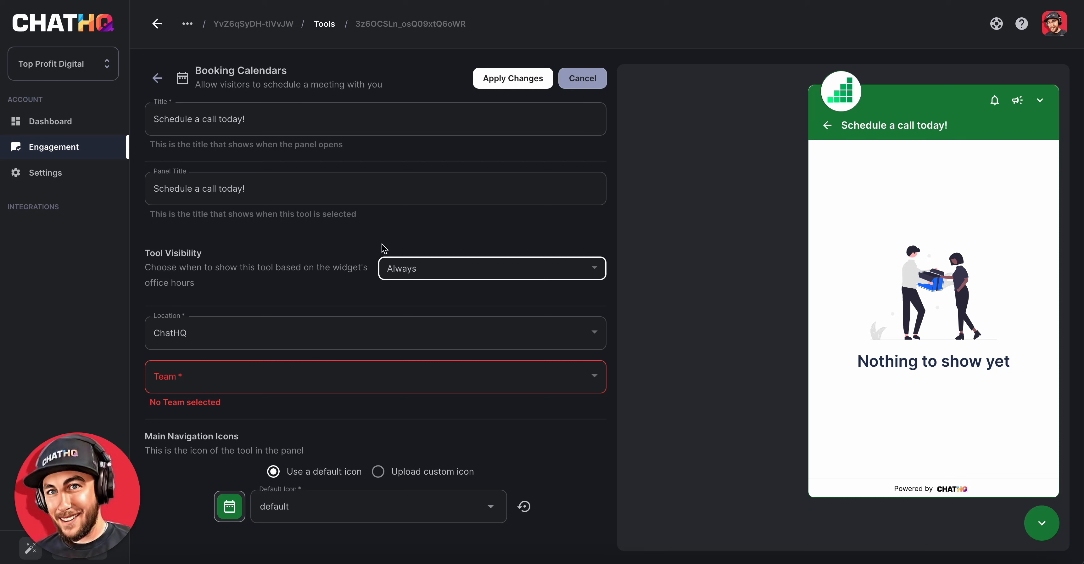
{"action": "left_click", "coordinate": [339, 267]}
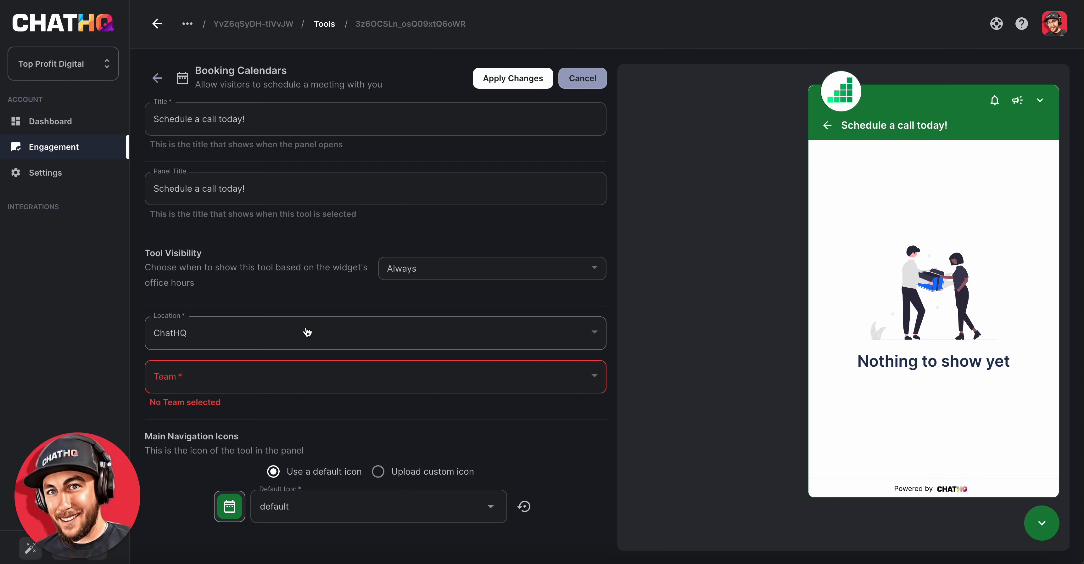
{"action": "left_click", "coordinate": [224, 338]}
{"action": "scroll", "coordinate": [303, 400], "scroll_direction": "down", "scroll_amount": 3}
{"action": "scroll", "coordinate": [311, 412], "scroll_direction": "up", "scroll_amount": 3}
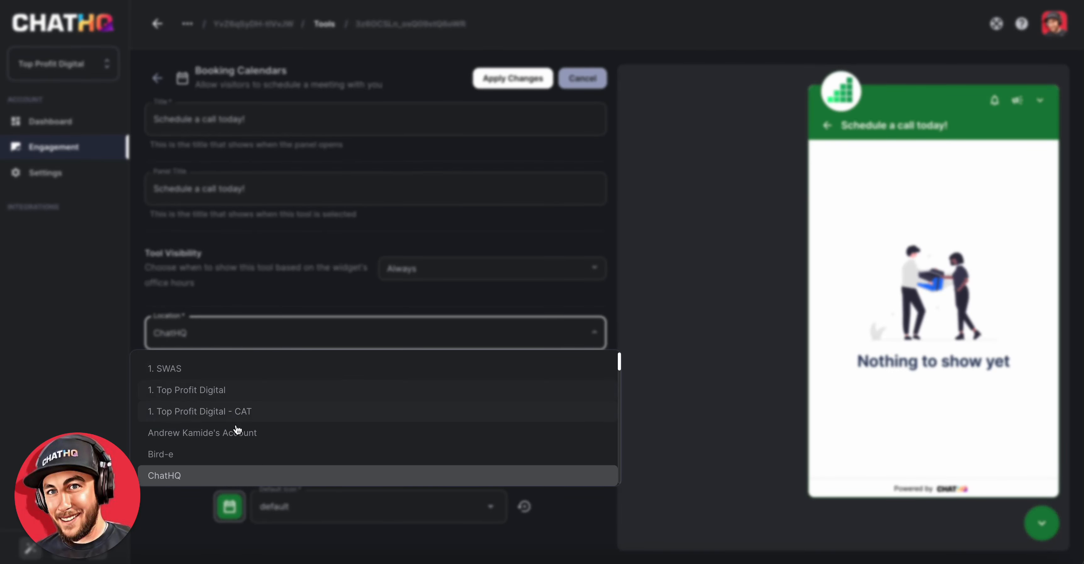
{"action": "scroll", "coordinate": [225, 422], "scroll_direction": "down", "scroll_amount": 3}
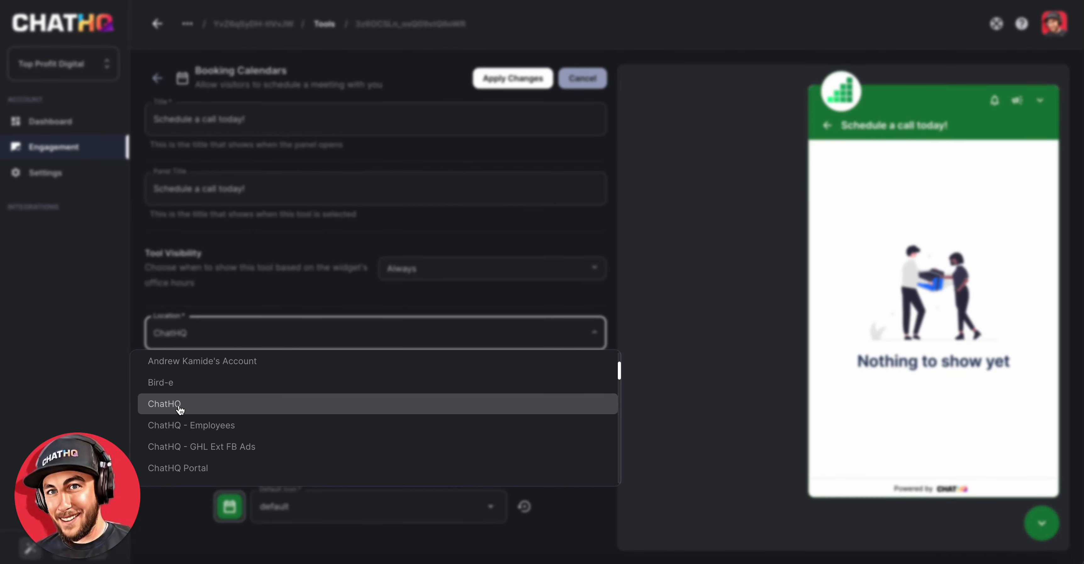
{"action": "left_click", "coordinate": [181, 408]}
- Set the tool's team to Onboarding Team
{"action": "left_click", "coordinate": [324, 382]}
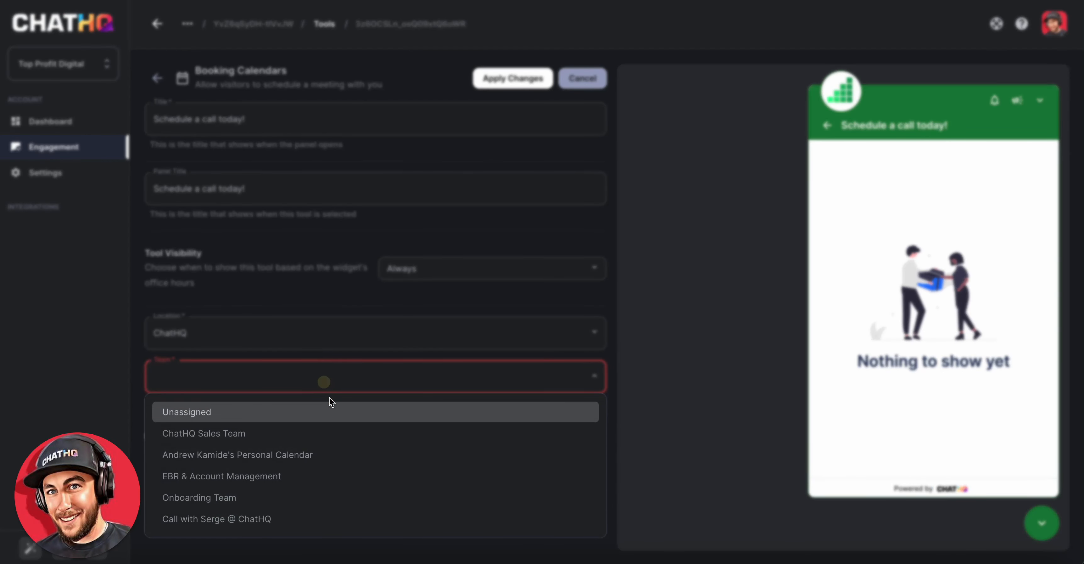
{"action": "left_click", "coordinate": [248, 379]}
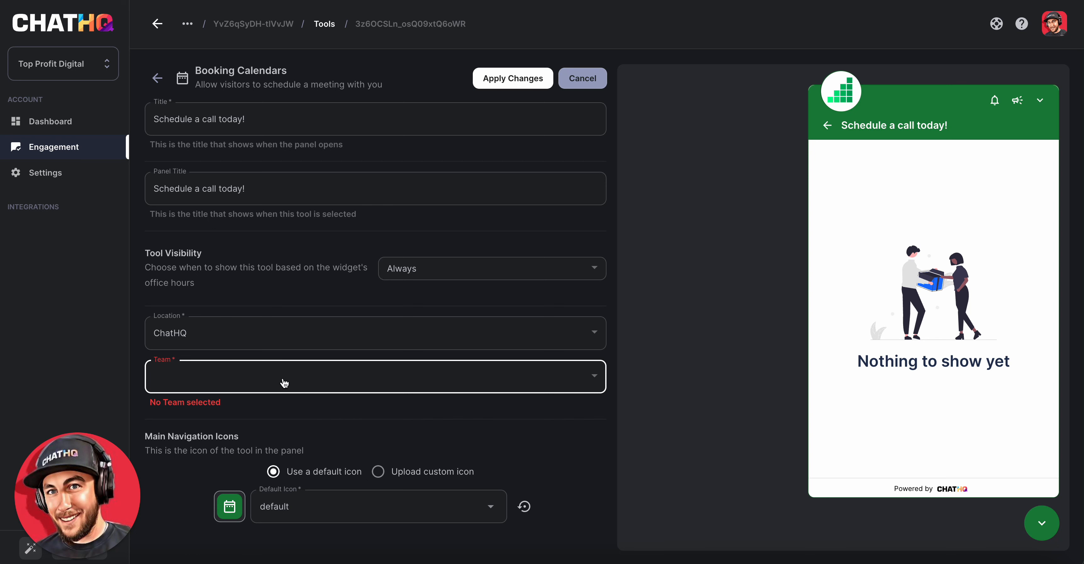
{"action": "left_click", "coordinate": [298, 383]}
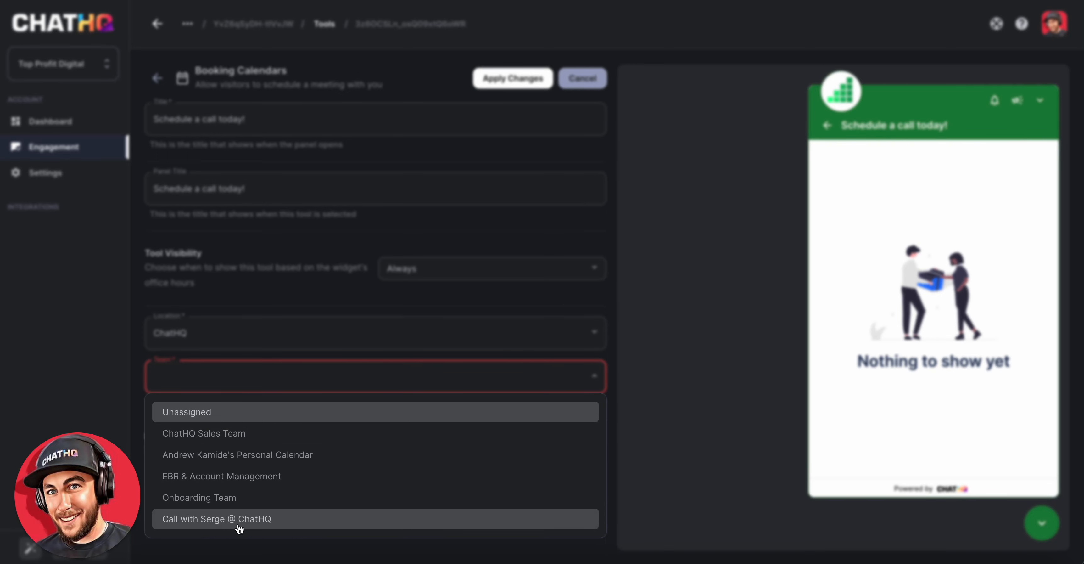
{"action": "left_click", "coordinate": [215, 500]}
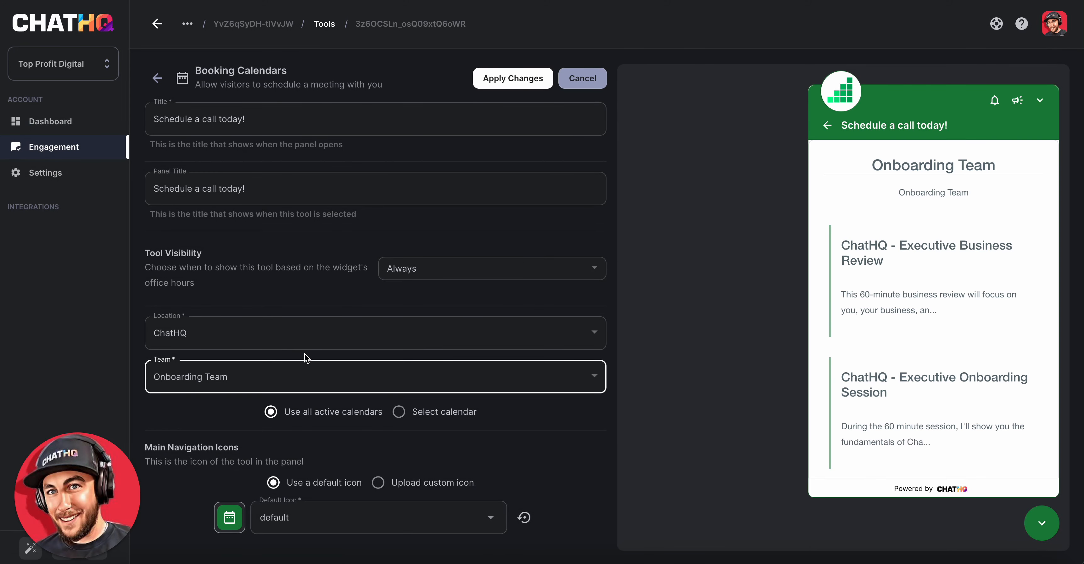
- Browse the team's booking calendars in the widget preview, opening the Executive Business Review and Executive Onboarding Session details
{"action": "scroll", "coordinate": [901, 303], "scroll_direction": "down", "scroll_amount": 3}
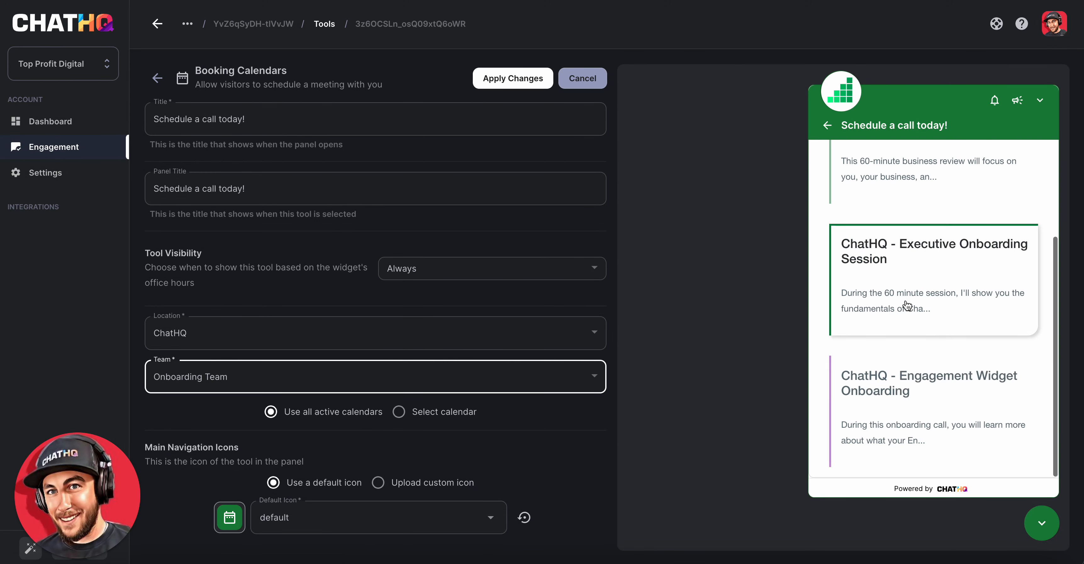
{"action": "scroll", "coordinate": [947, 336], "scroll_direction": "up", "scroll_amount": 3}
{"action": "scroll", "coordinate": [927, 336], "scroll_direction": "down", "scroll_amount": 3}
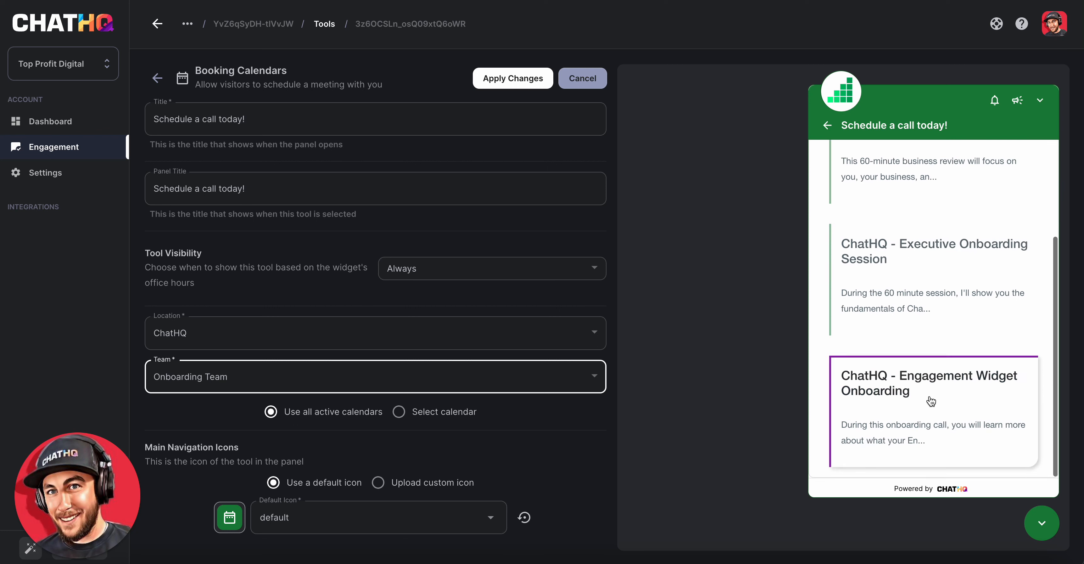
{"action": "scroll", "coordinate": [896, 350], "scroll_direction": "up", "scroll_amount": 3}
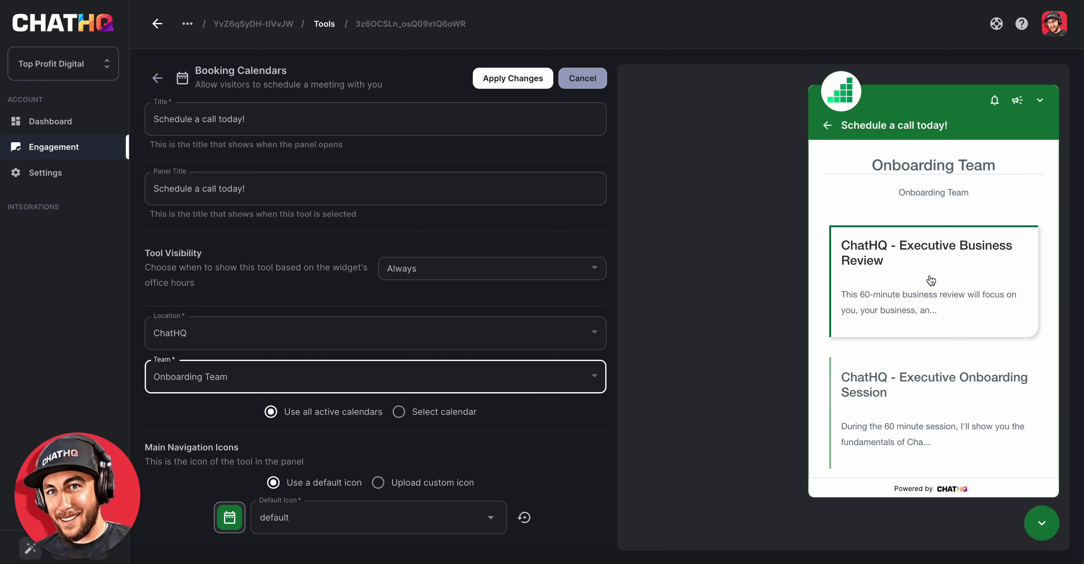
{"action": "left_click", "coordinate": [931, 280]}
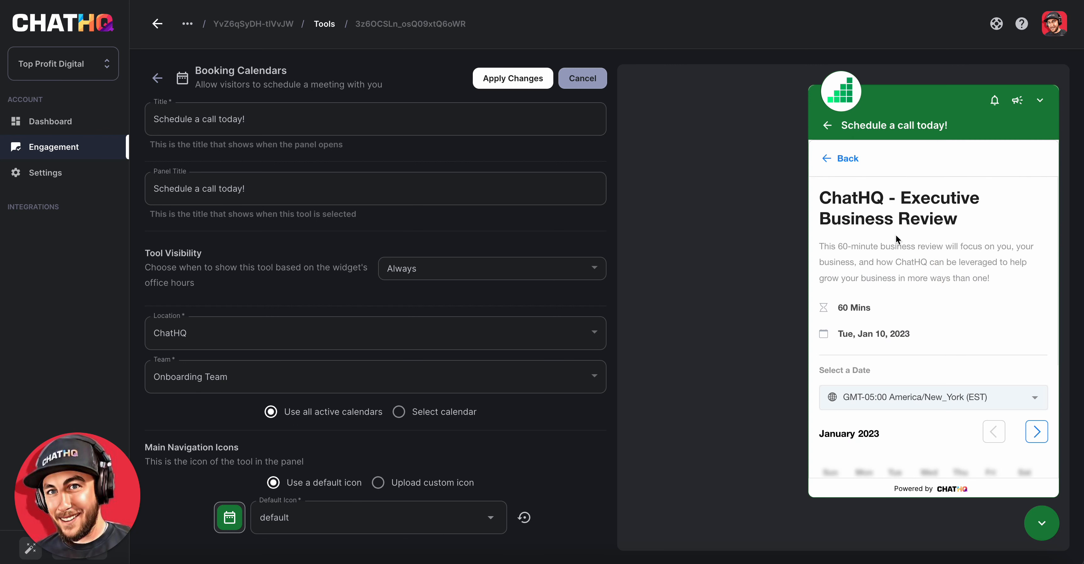
{"action": "scroll", "coordinate": [899, 244], "scroll_direction": "down", "scroll_amount": 2}
{"action": "scroll", "coordinate": [854, 216], "scroll_direction": "up", "scroll_amount": 2}
{"action": "left_click", "coordinate": [841, 158]}
{"action": "scroll", "coordinate": [903, 357], "scroll_direction": "down", "scroll_amount": 1}
{"action": "left_click", "coordinate": [906, 340]}
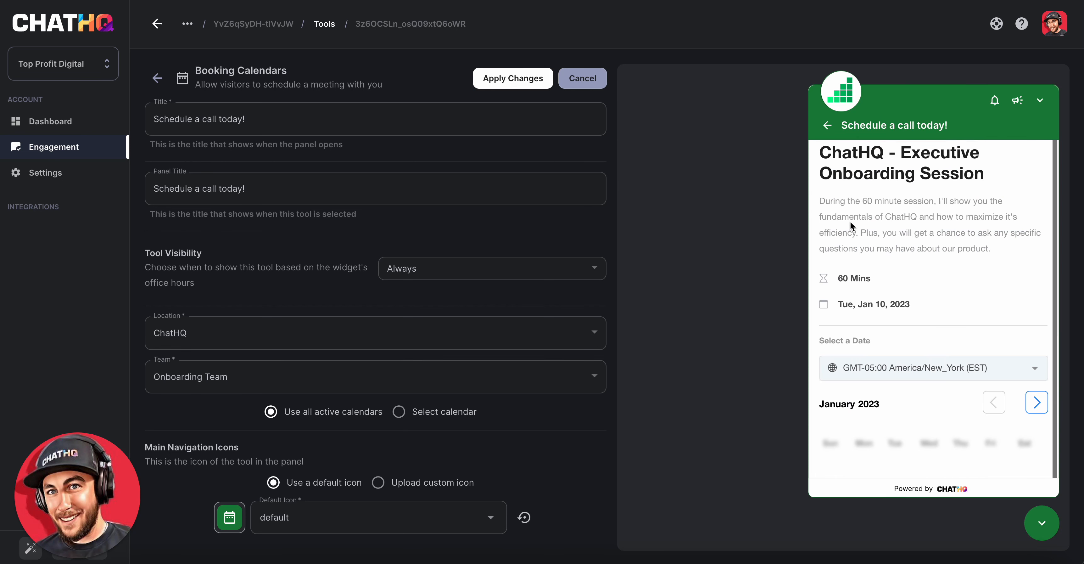
{"action": "scroll", "coordinate": [882, 288], "scroll_direction": "down", "scroll_amount": 2}
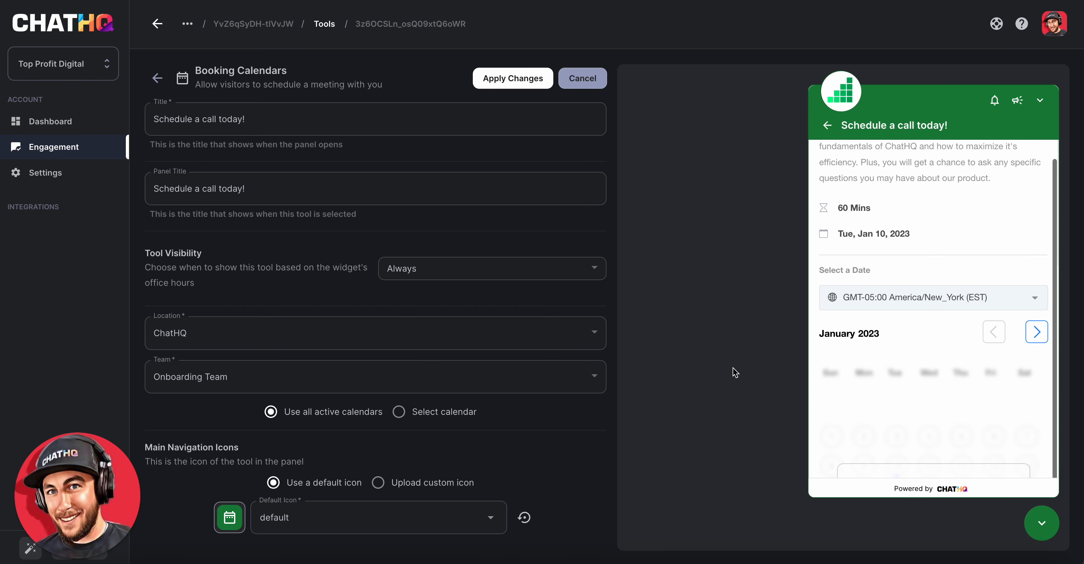
- Switch to a single selected calendar, ChatHQ - Executive Onboarding Session, and apply the changes
{"action": "left_click", "coordinate": [400, 413]}
{"action": "left_click", "coordinate": [315, 448]}
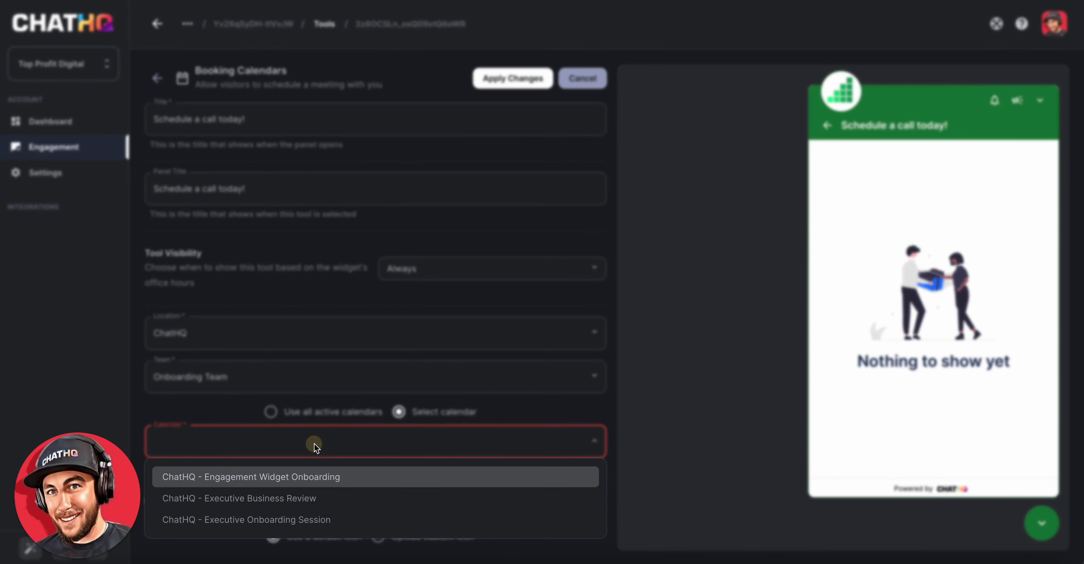
{"action": "left_click", "coordinate": [291, 520]}
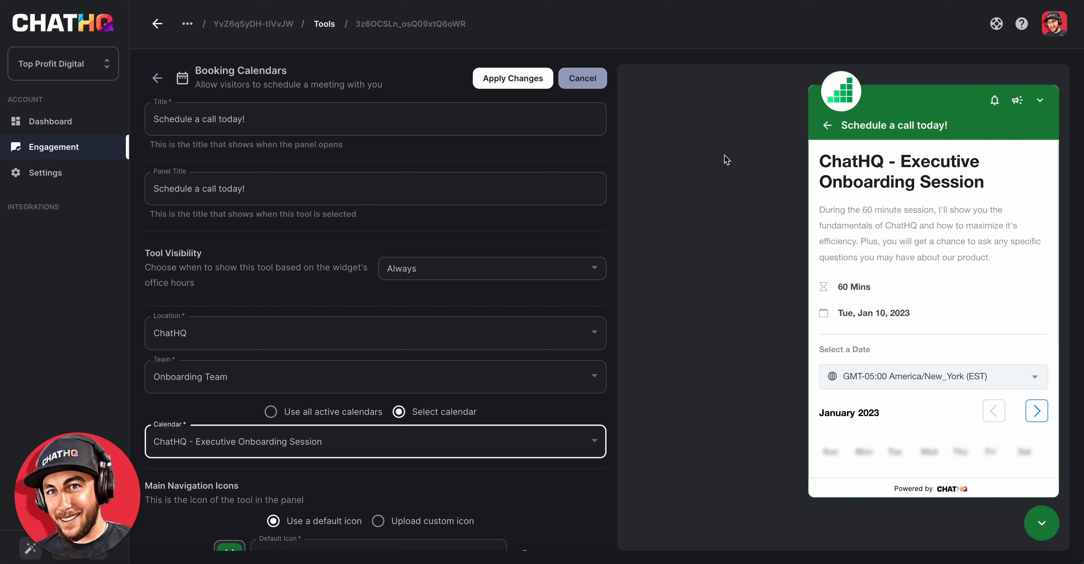
{"action": "left_click", "coordinate": [501, 83]}
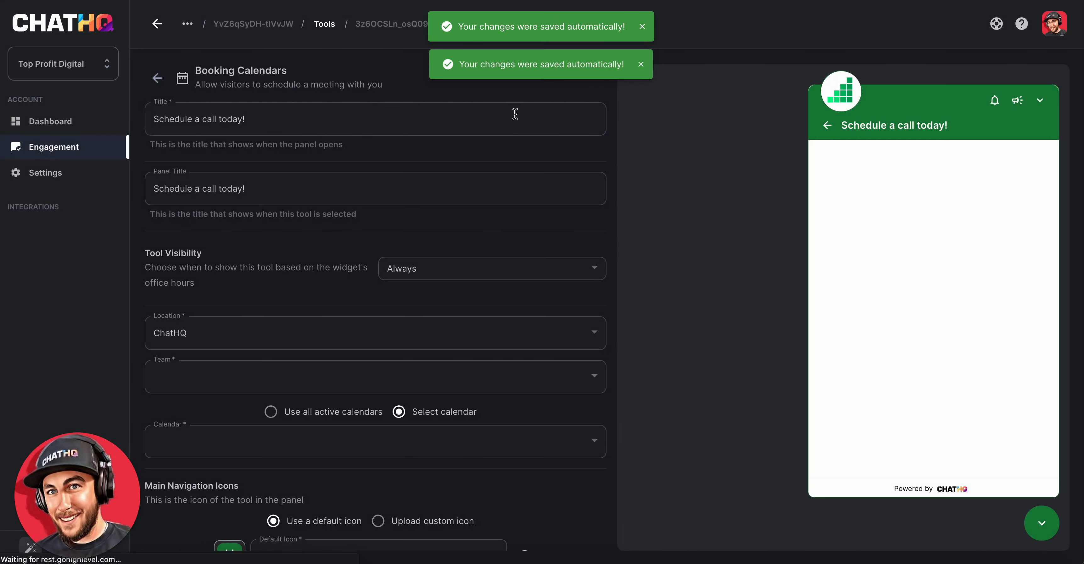
- Reopen the booking calendar tool and set its title to "Book onboarding session!", applying the change
{"action": "left_click", "coordinate": [158, 79]}
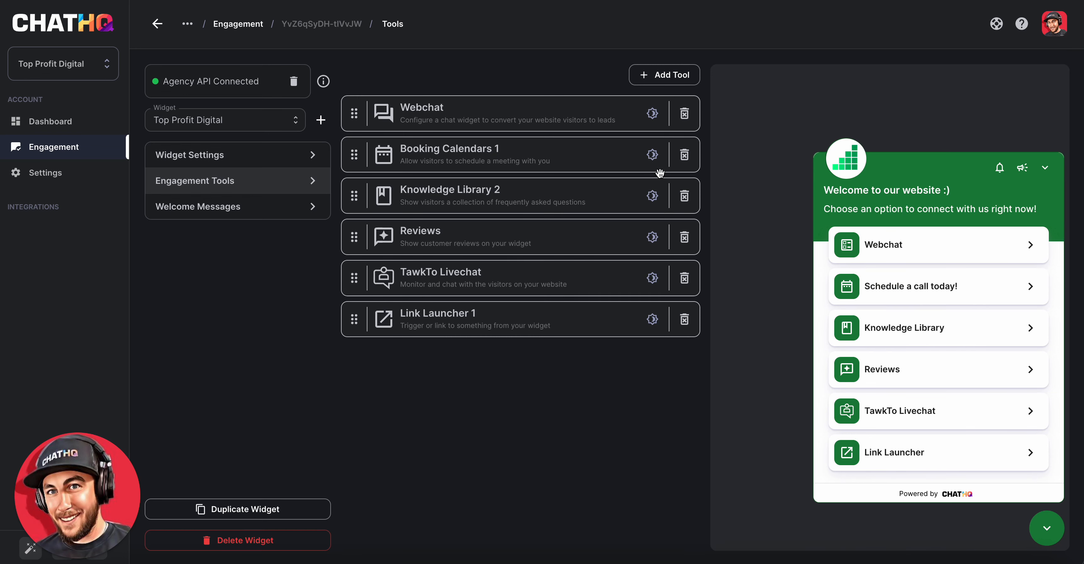
{"action": "left_click", "coordinate": [455, 151]}
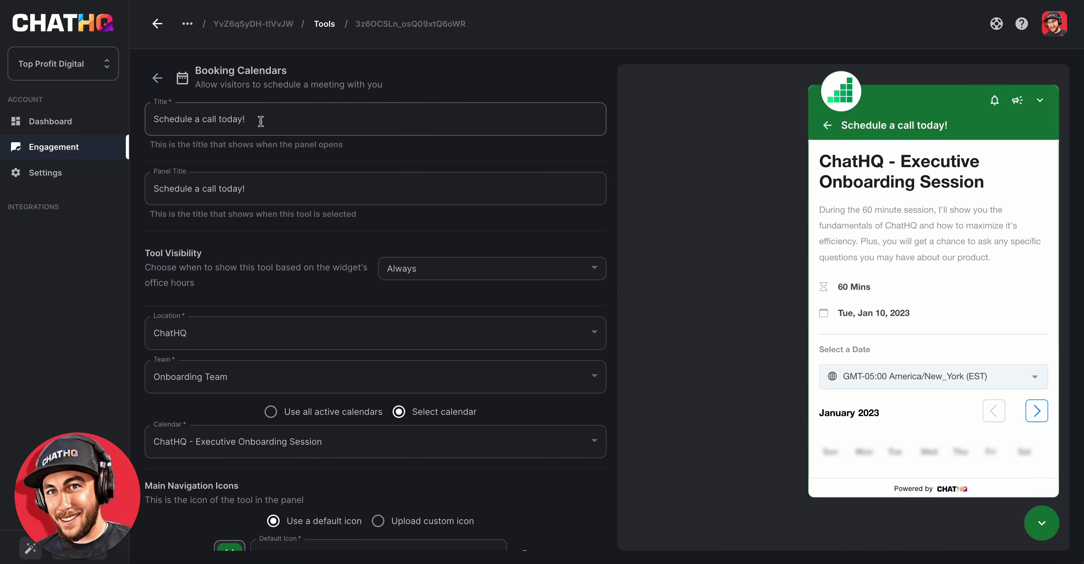
{"action": "triple_click", "coordinate": [156, 119]}
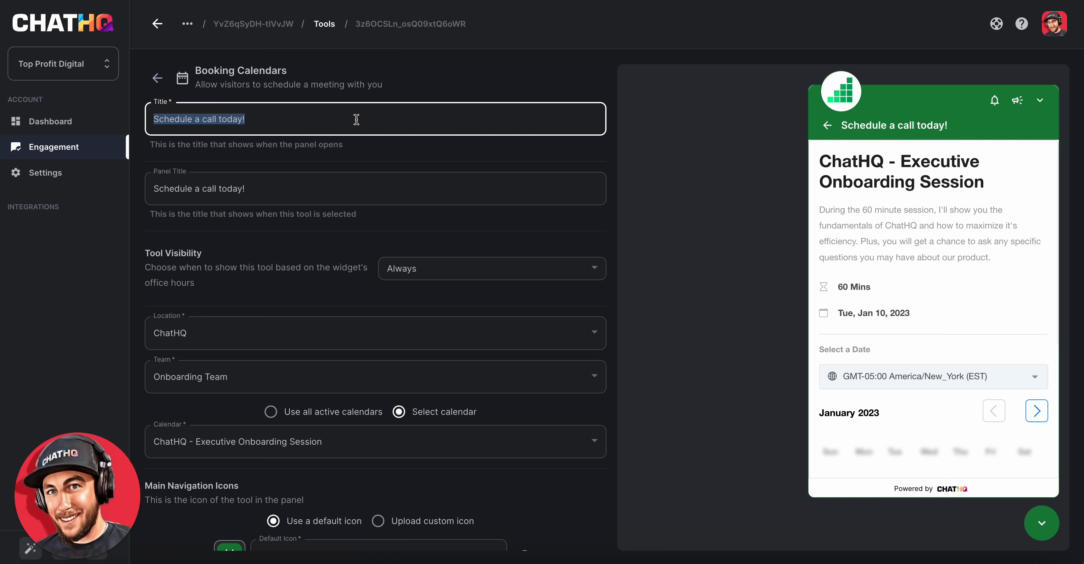
{"action": "type", "text": "Book onboarding session!"}
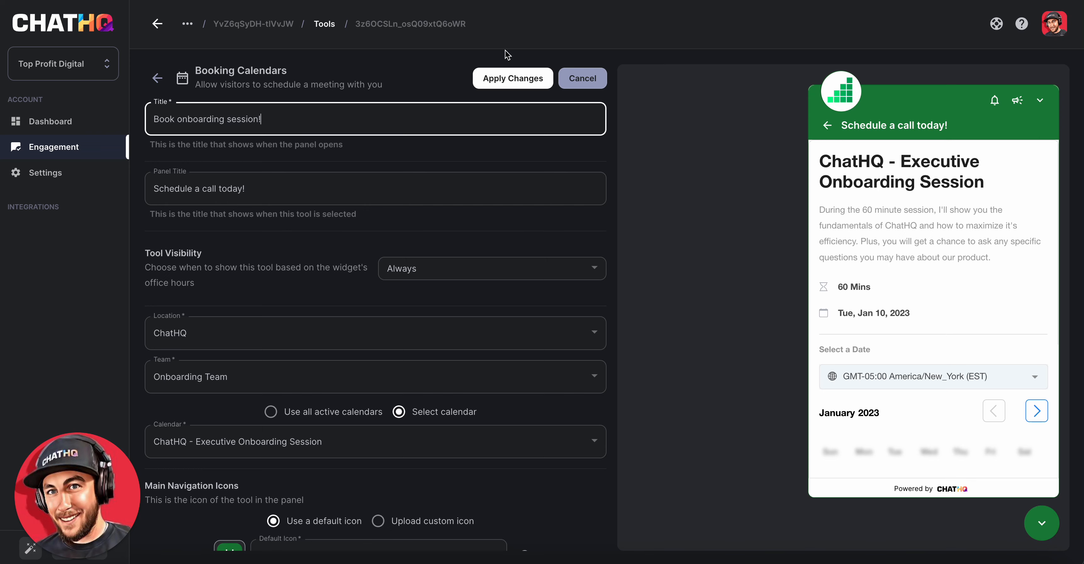
{"action": "left_click", "coordinate": [513, 78]}
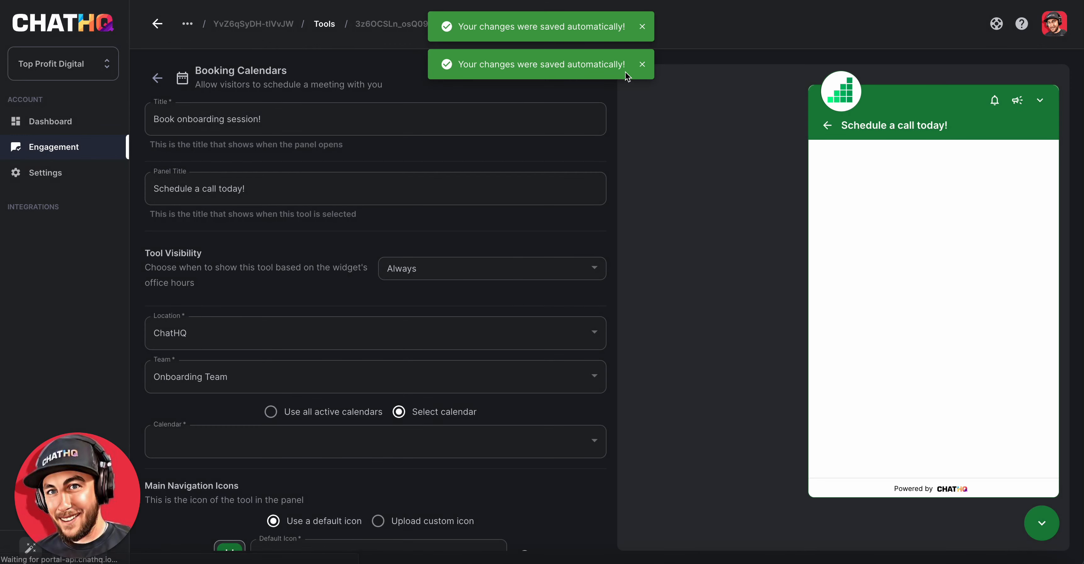
- Check the renamed booking tool in the widget preview from the tools list
{"action": "left_click", "coordinate": [157, 78]}
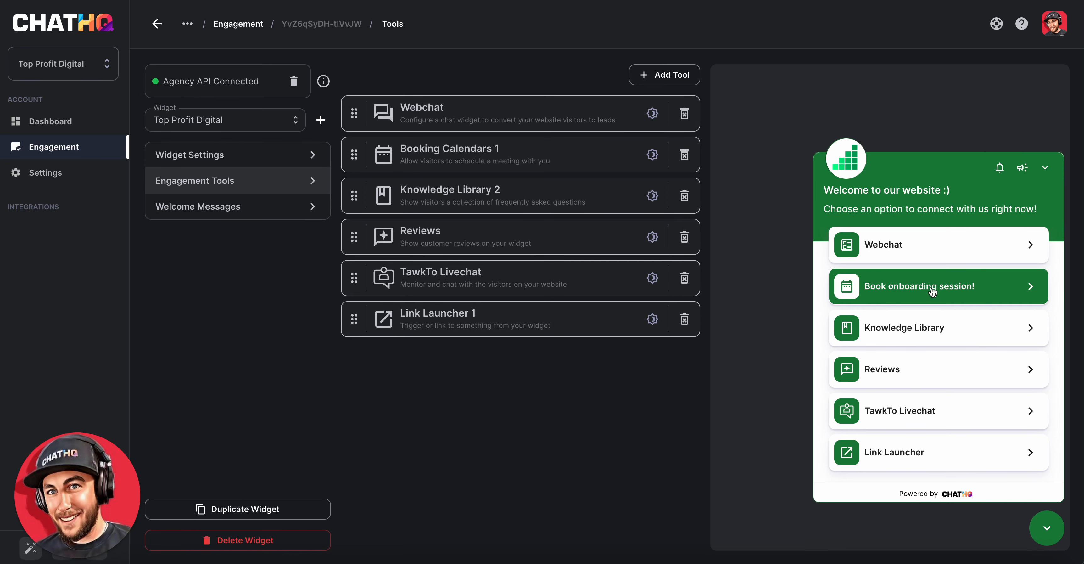
{"action": "left_click", "coordinate": [422, 166]}
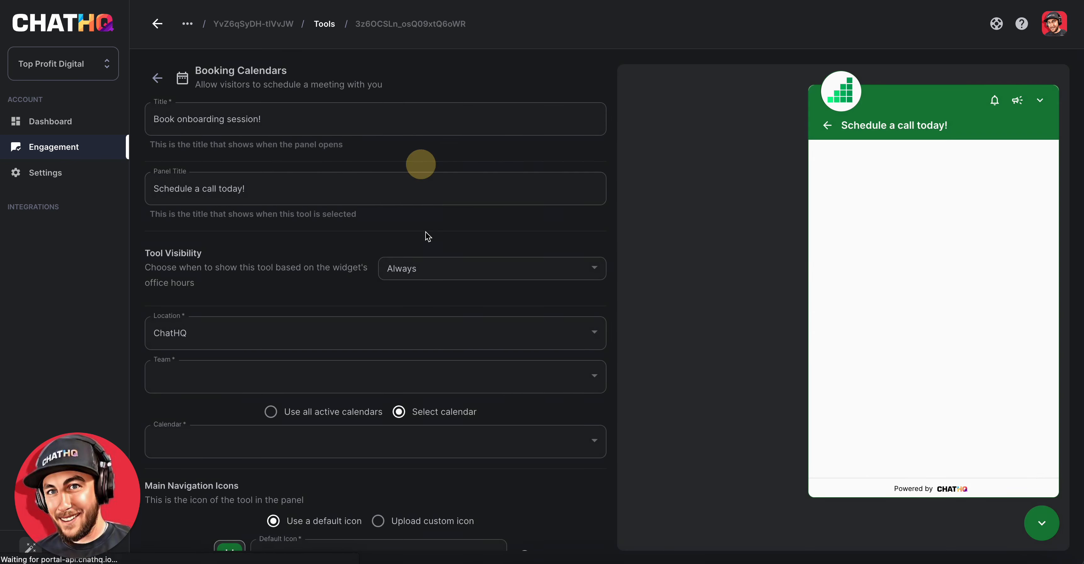
{"action": "left_click", "coordinate": [157, 80]}
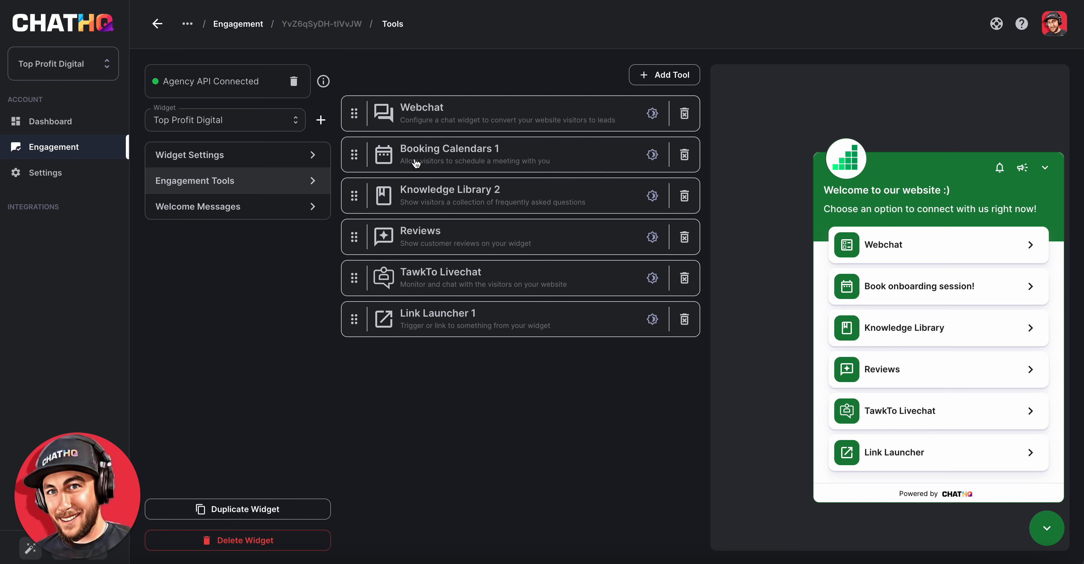
- Search the default navigation icons and set the booking tool's icon to calendar, then return to the tools list
{"action": "left_click", "coordinate": [435, 161]}
{"action": "scroll", "coordinate": [392, 332], "scroll_direction": "down", "scroll_amount": 1}
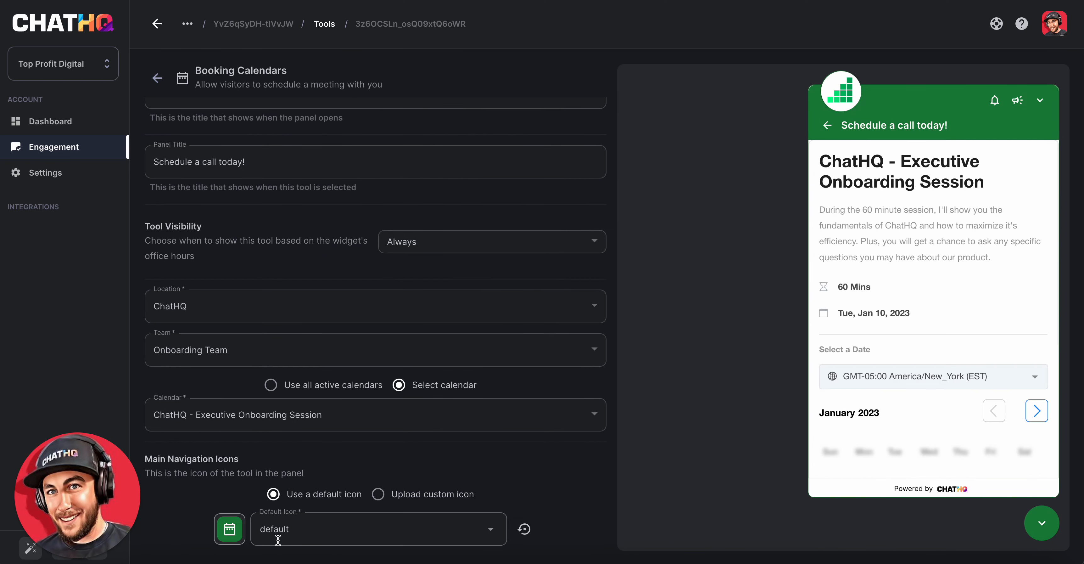
{"action": "left_click", "coordinate": [300, 533]}
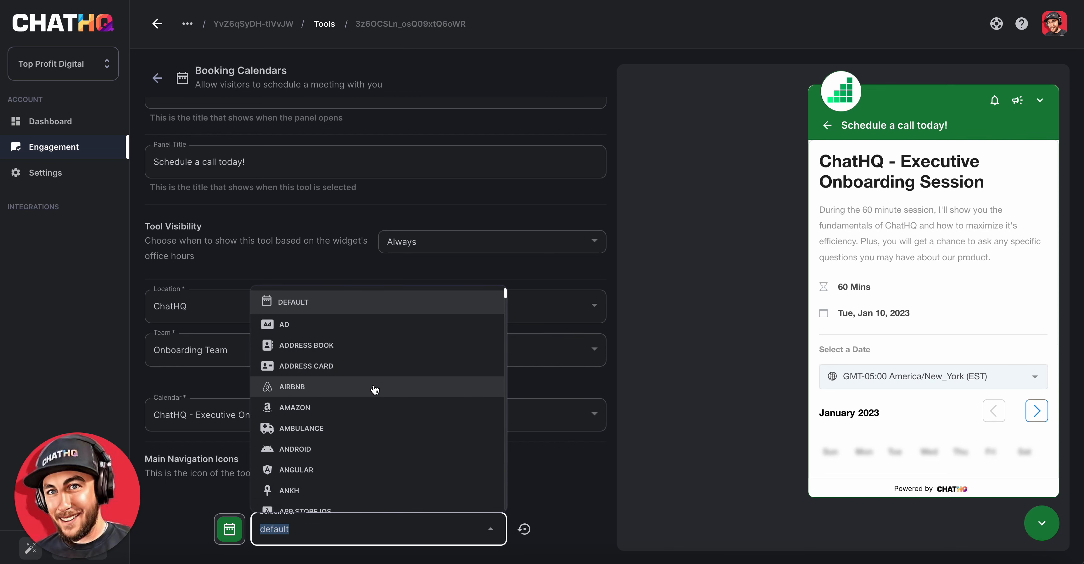
{"action": "type", "text": "calen"}
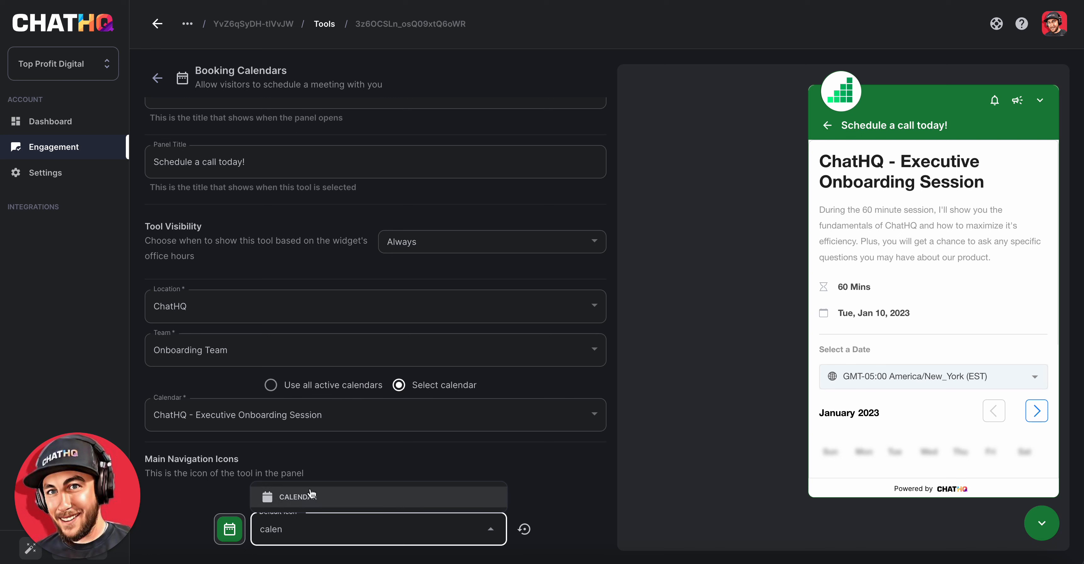
{"action": "key", "text": "BackSpace"}
{"action": "key", "text": "BackSpace"}
{"action": "key", "text": "BackSpace"}
{"action": "key", "text": "BackSpace"}
{"action": "key", "text": "BackSpace"}
{"action": "type", "text": "dat"}
{"action": "key", "text": "BackSpace"}
{"action": "key", "text": "BackSpace"}
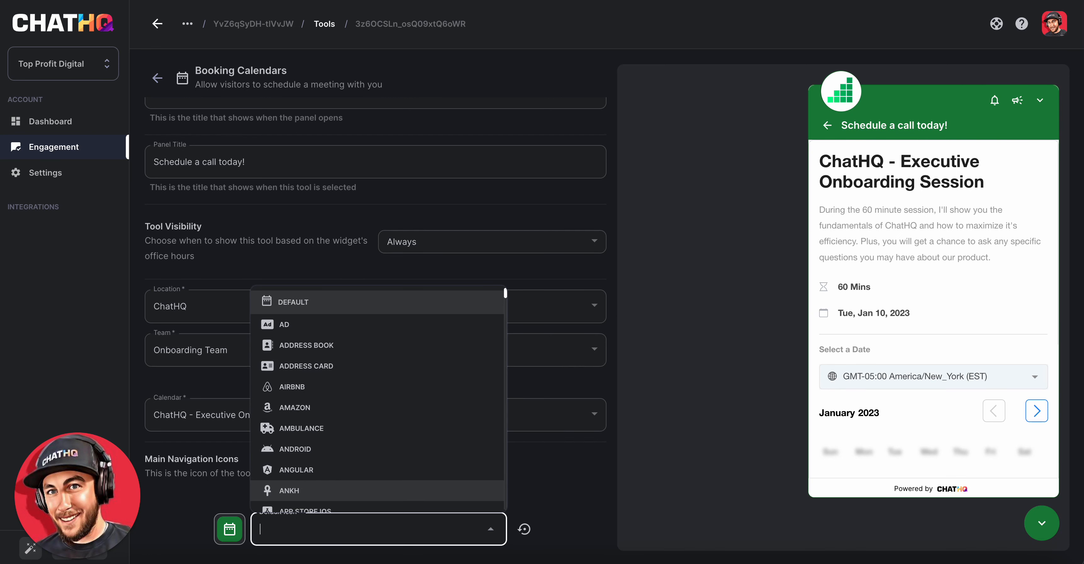
{"action": "type", "text": "ay"}
{"action": "key", "text": "BackSpace"}
{"action": "key", "text": "BackSpace"}
{"action": "key", "text": "BackSpace"}
{"action": "type", "text": "cal"}
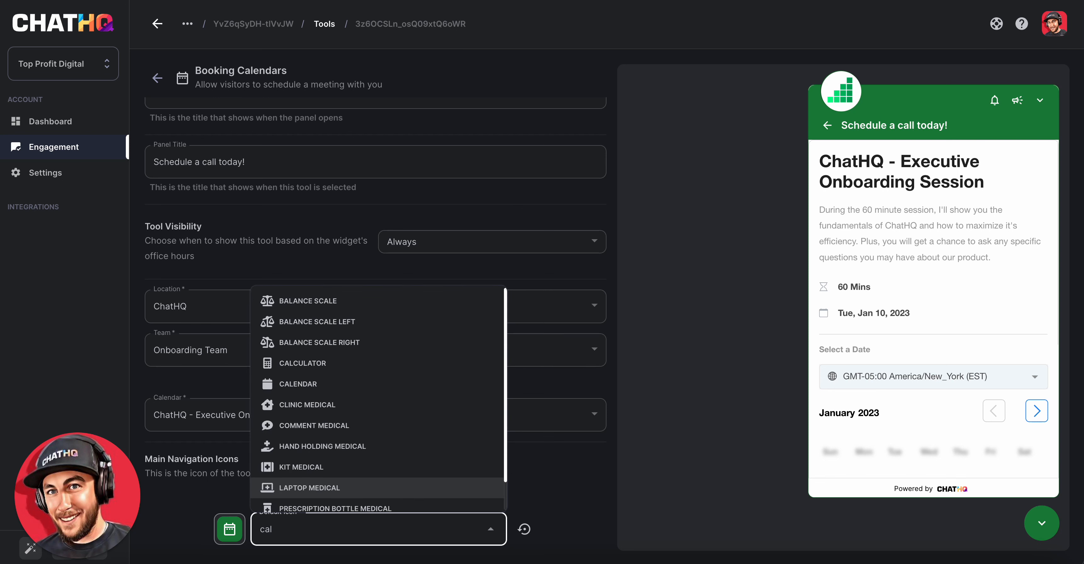
{"action": "type", "text": "e"}
{"action": "left_click", "coordinate": [303, 498]}
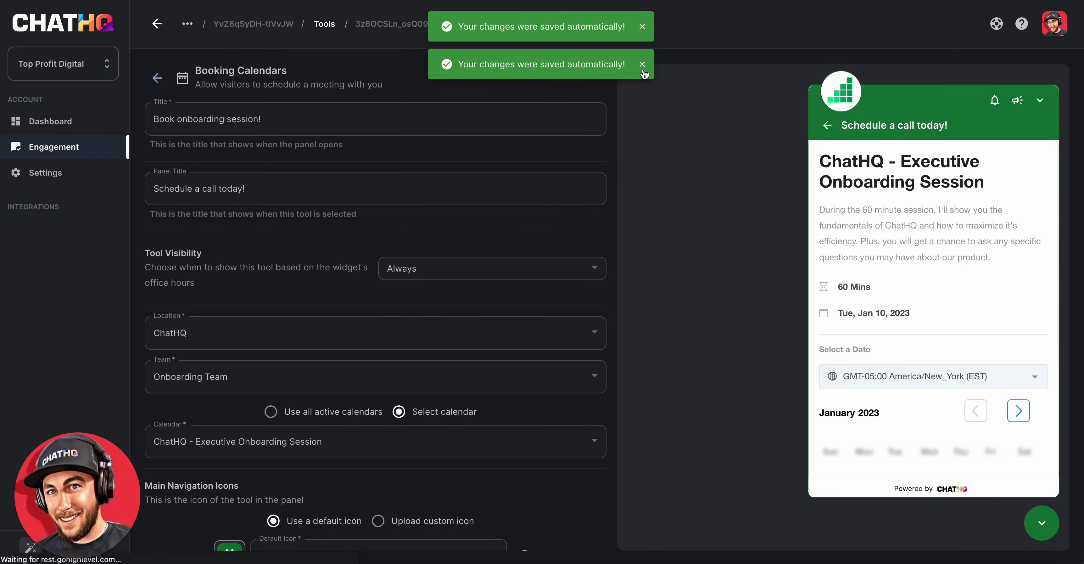
{"action": "left_click", "coordinate": [642, 63]}
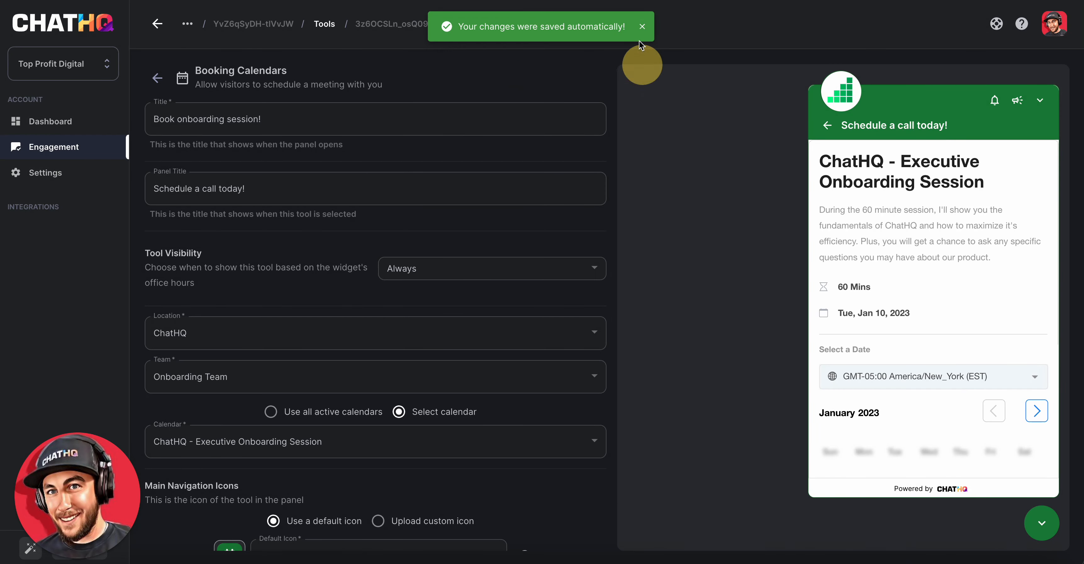
{"action": "left_click", "coordinate": [641, 26]}
{"action": "left_click", "coordinate": [157, 78]}
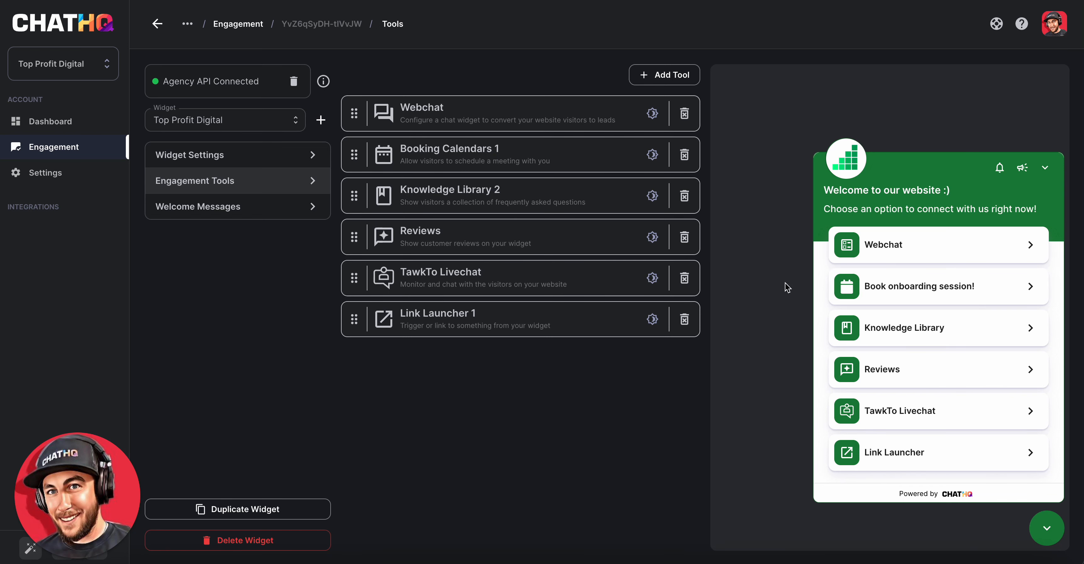
- Change the booking tool's default navigation icon to bug and apply the change
{"action": "left_click", "coordinate": [475, 164]}
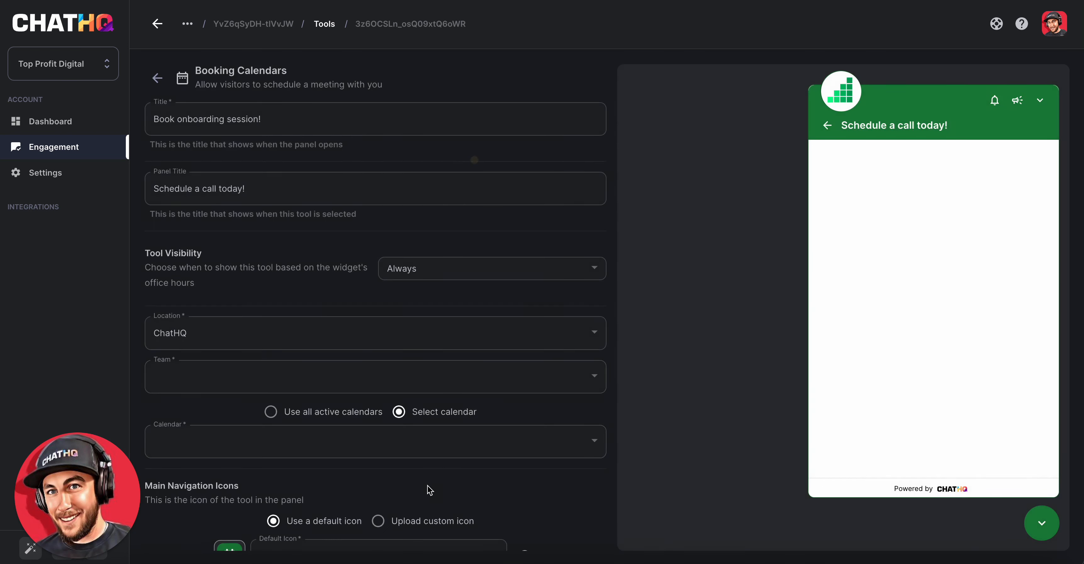
{"action": "scroll", "coordinate": [358, 477], "scroll_direction": "down", "scroll_amount": 1}
{"action": "left_click", "coordinate": [359, 518]}
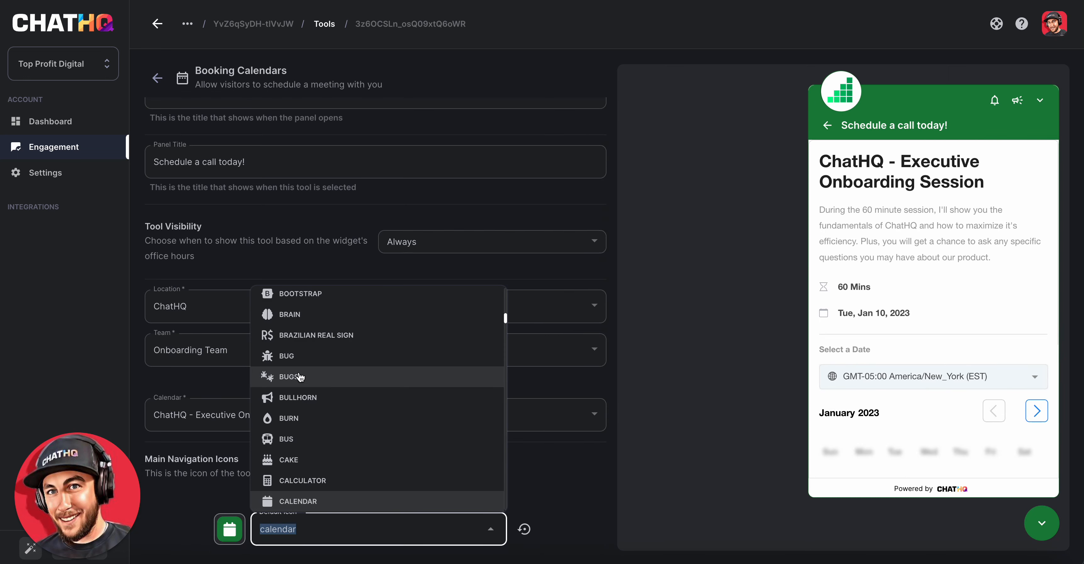
{"action": "left_click", "coordinate": [297, 354]}
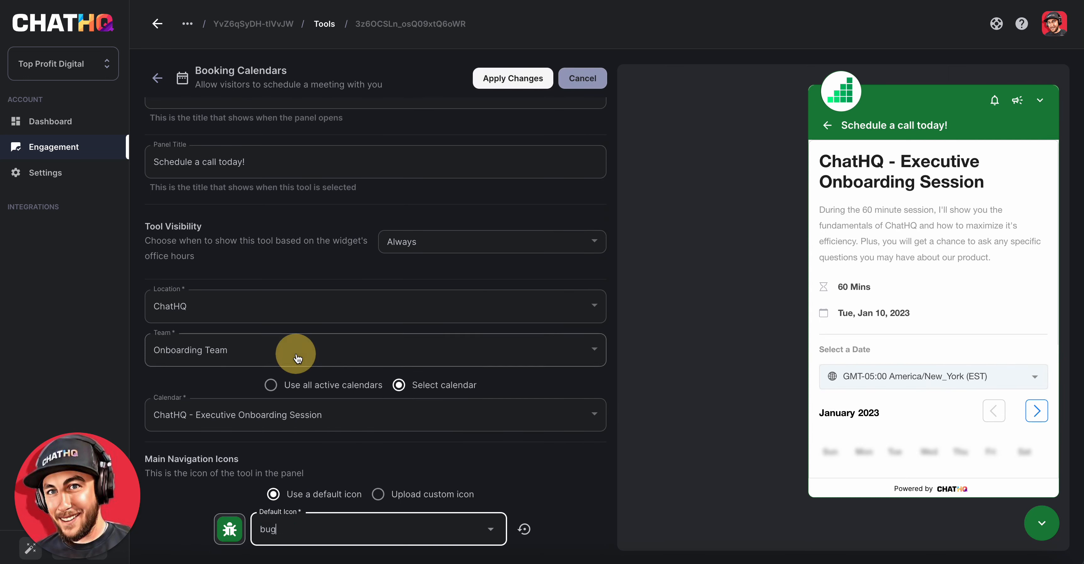
{"action": "left_click", "coordinate": [515, 79]}
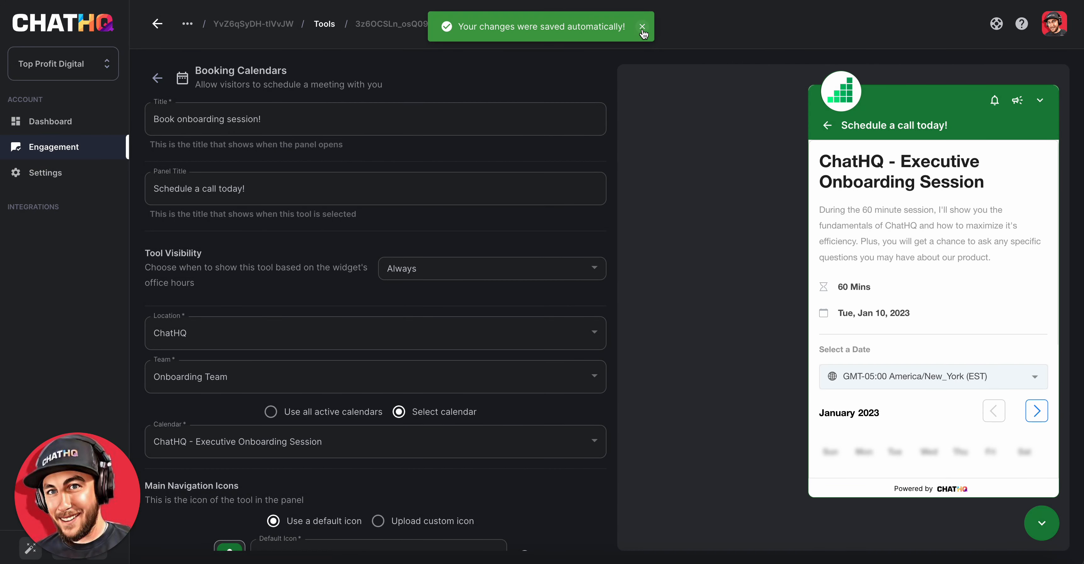
{"action": "left_click", "coordinate": [642, 27]}
{"action": "left_click", "coordinate": [157, 78]}
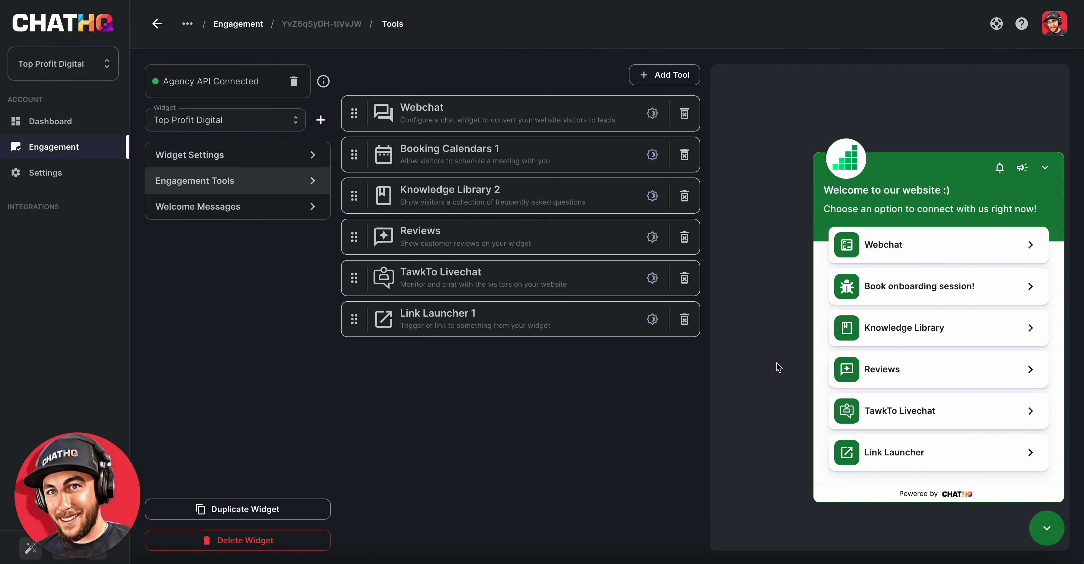
- Reopen the booking calendar tool and review its settings
{"action": "left_click", "coordinate": [458, 161]}
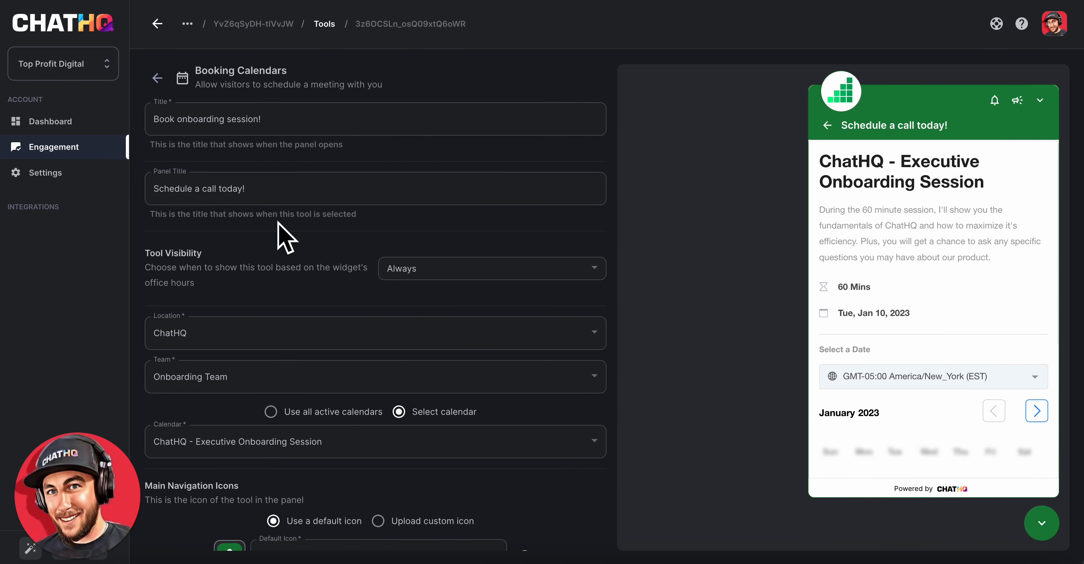
{"action": "scroll", "coordinate": [314, 264], "scroll_direction": "down", "scroll_amount": 1}
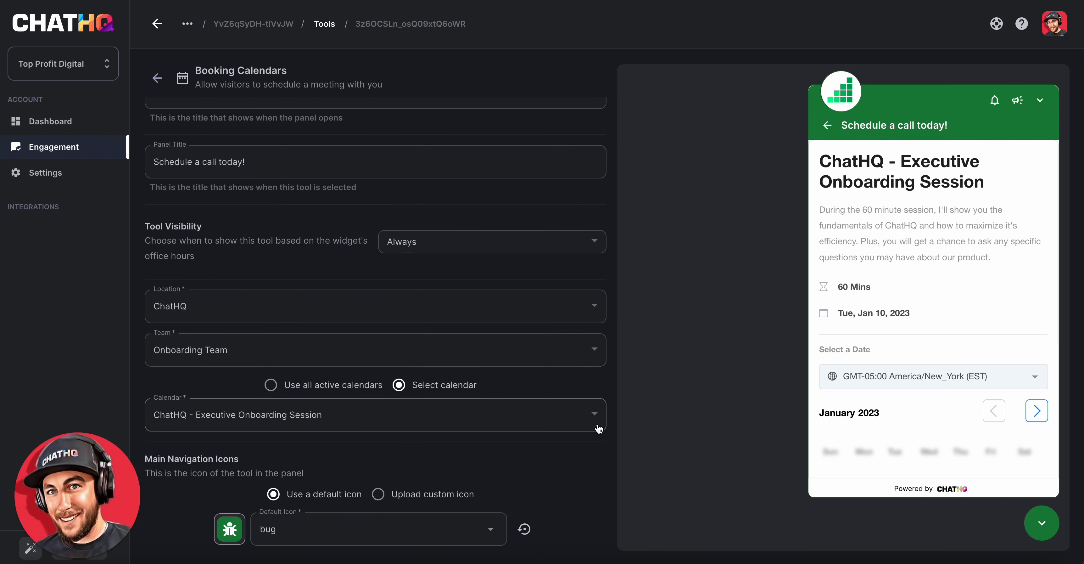